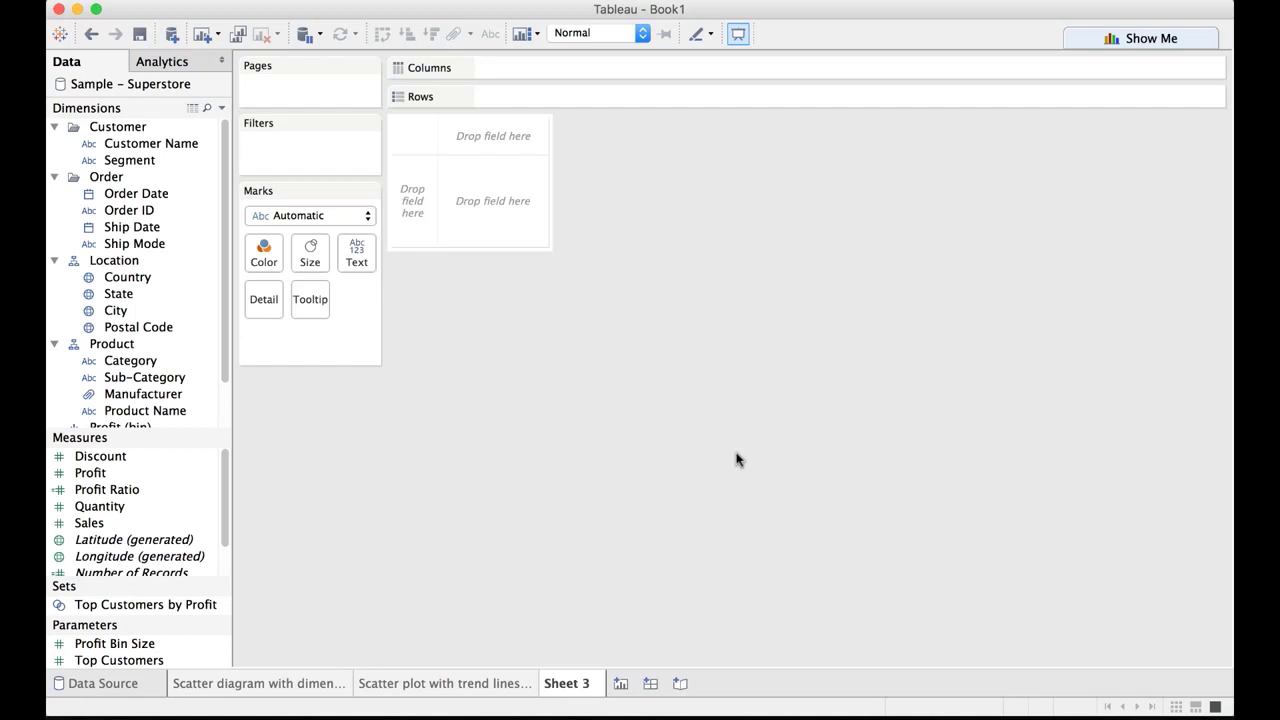
# Step: Rename the Sheet 3 worksheet tab to 'Bubble Chart'
pyautogui.rightClick(575, 683)
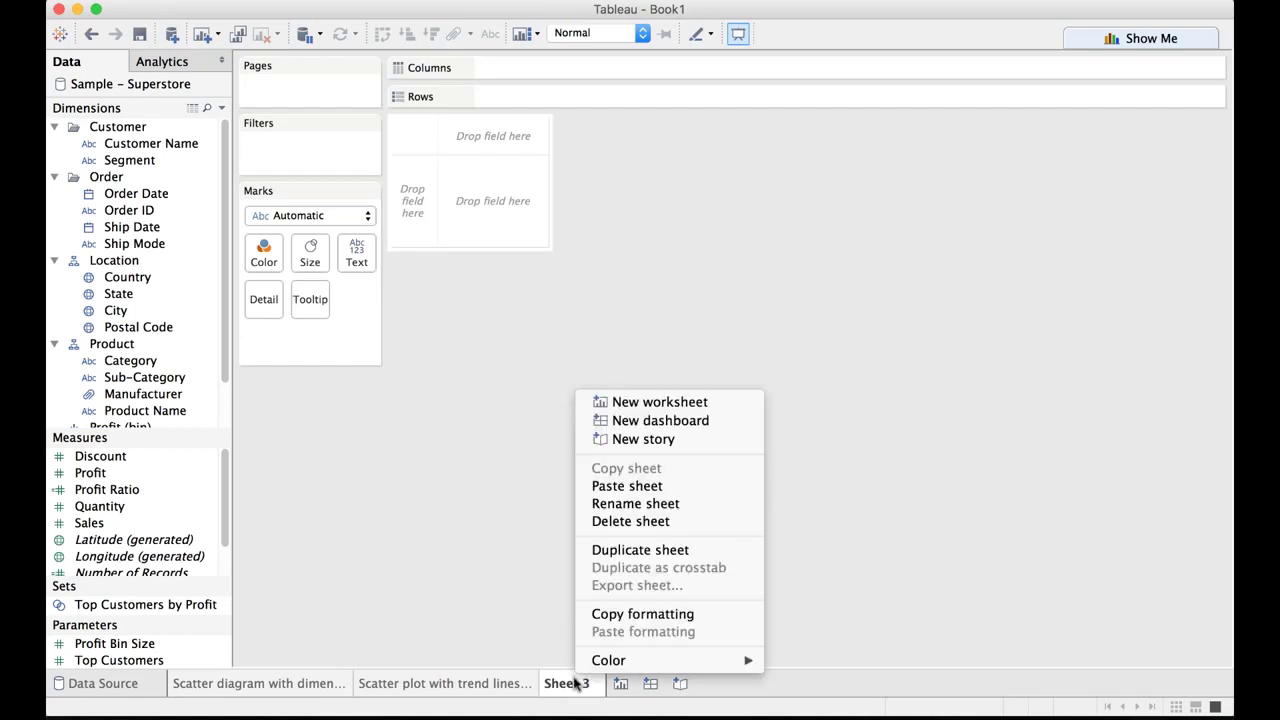
pyautogui.click(703, 504)
pyautogui.write('B')
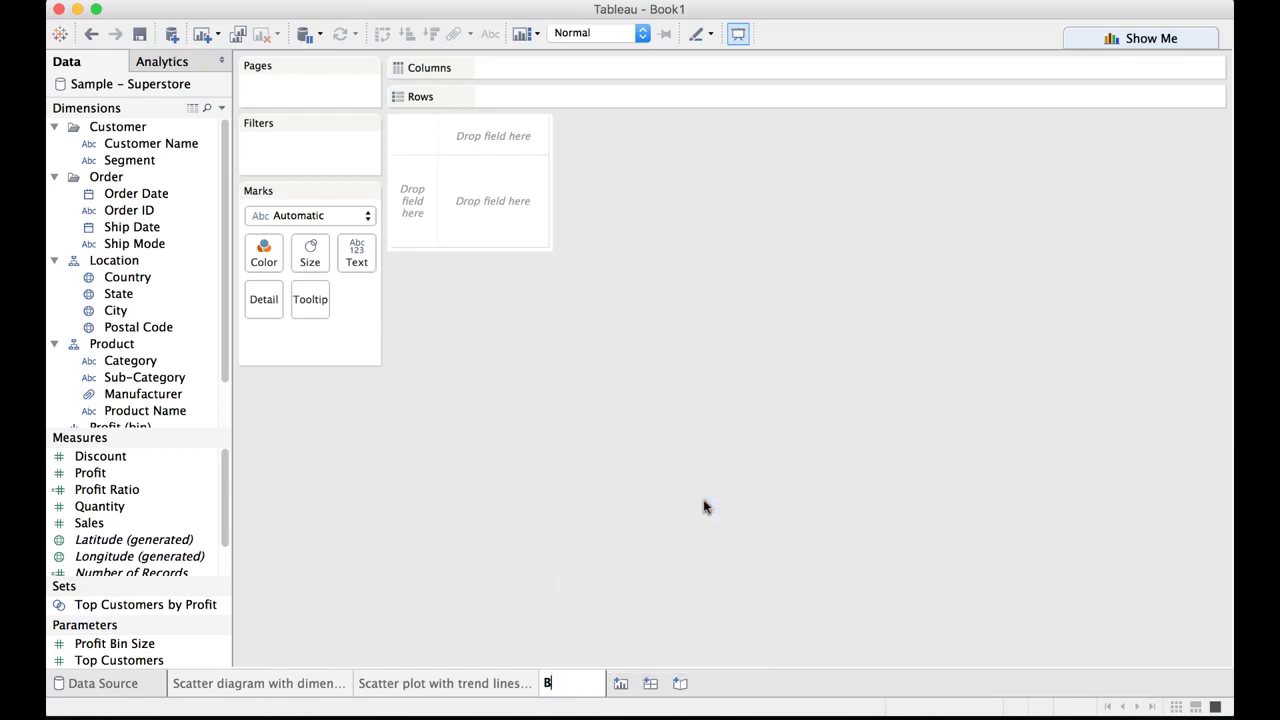
pyautogui.write('ubble Chart')
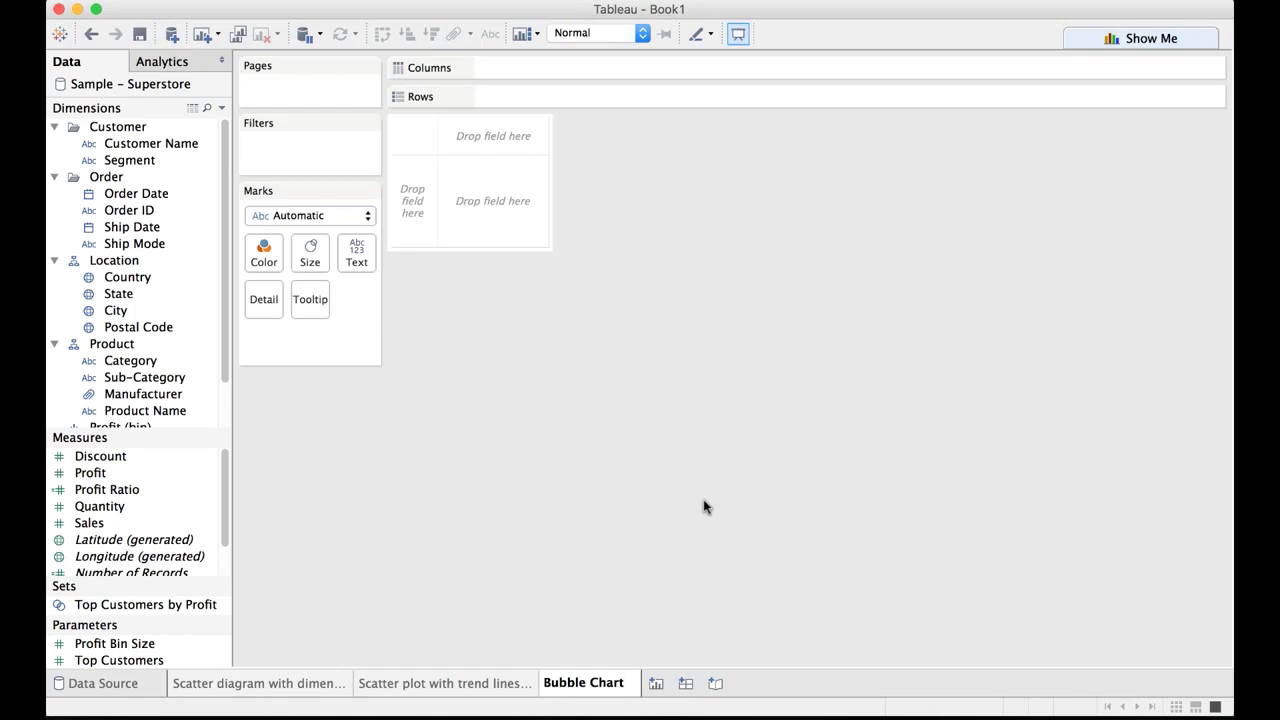
# Step: Confirm the sheet name, then place SUM(Profit) on Rows and SUM(Sales) on Columns
pyautogui.click(621, 483)
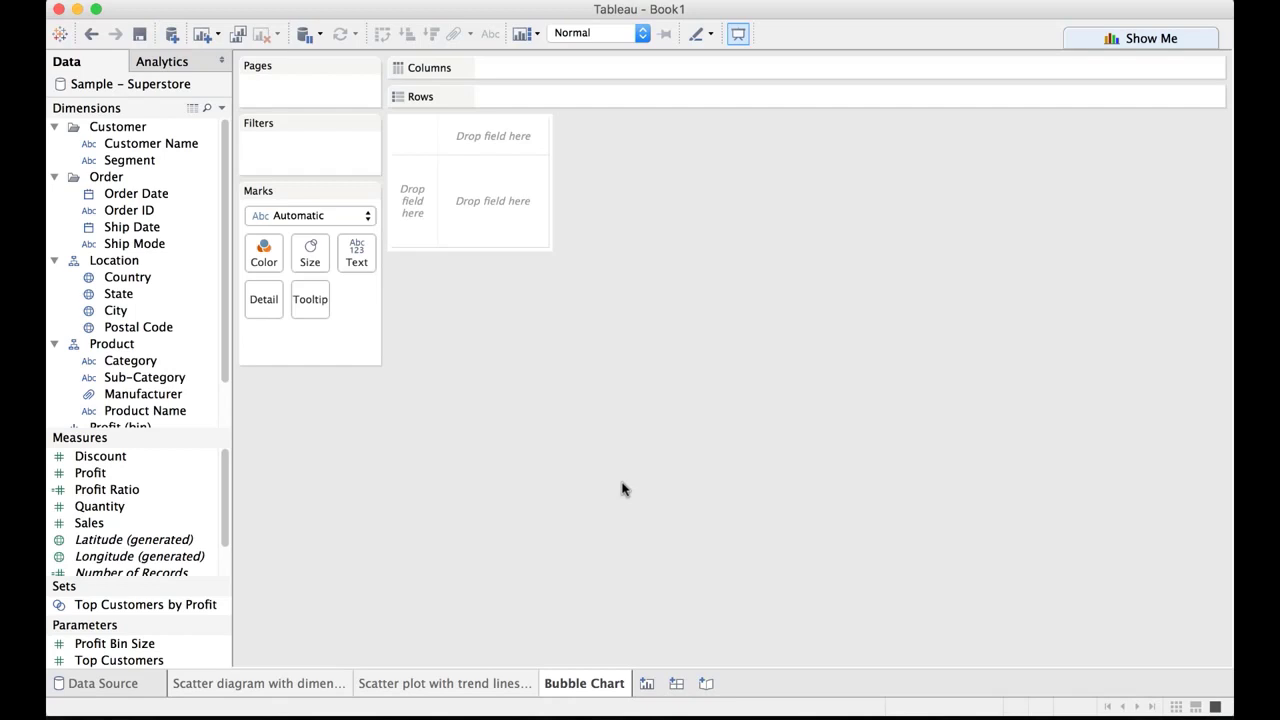
pyautogui.doubleClick(150, 481)
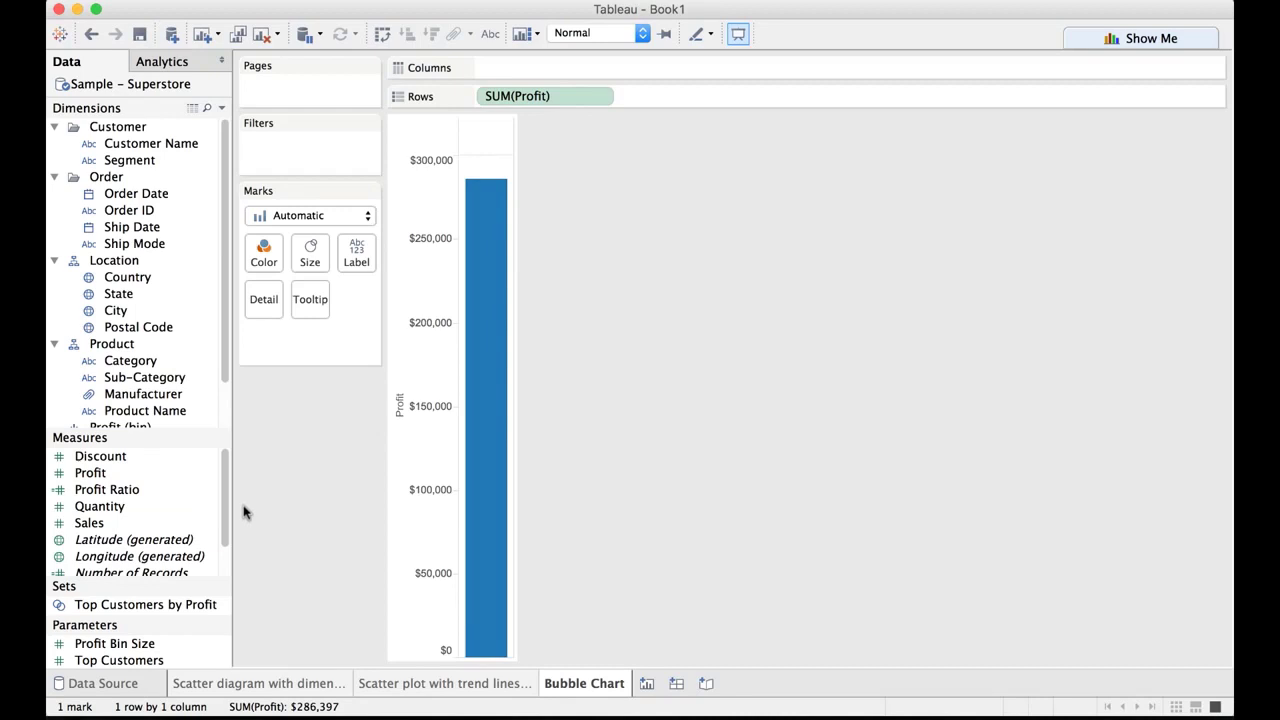
pyautogui.doubleClick(142, 524)
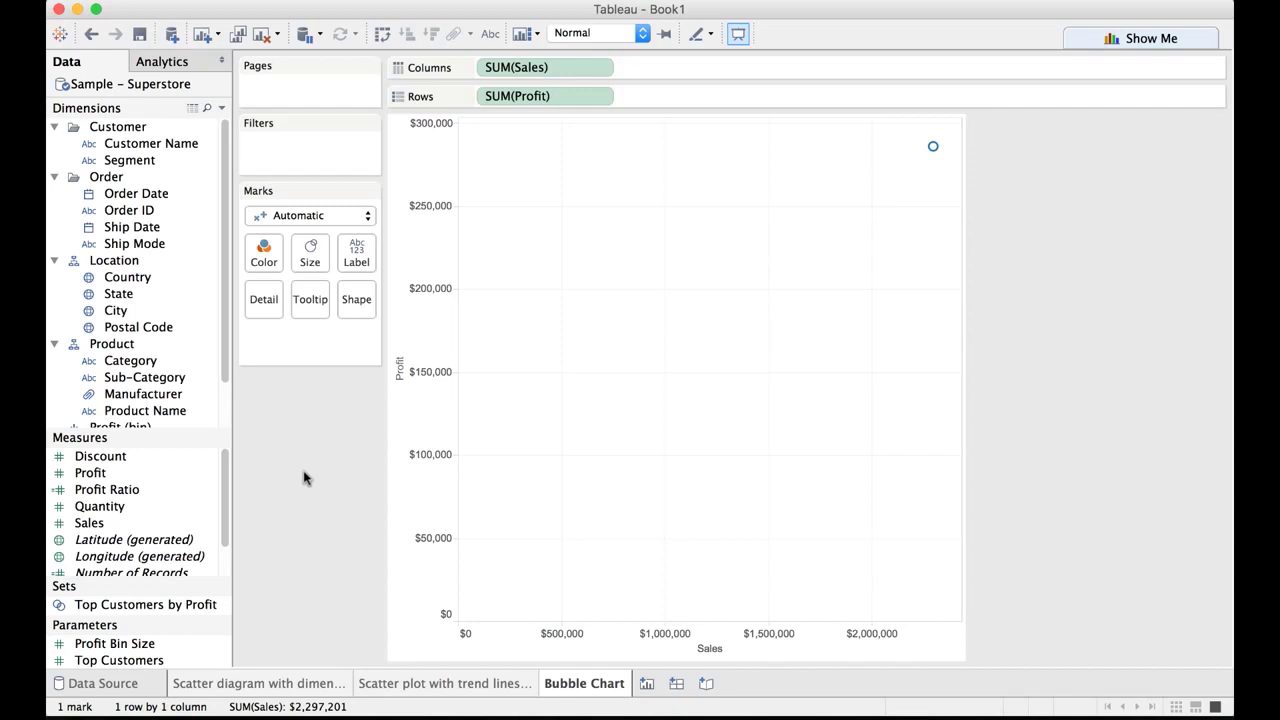
# Step: Set the Marks card type to Circle
pyautogui.click(367, 216)
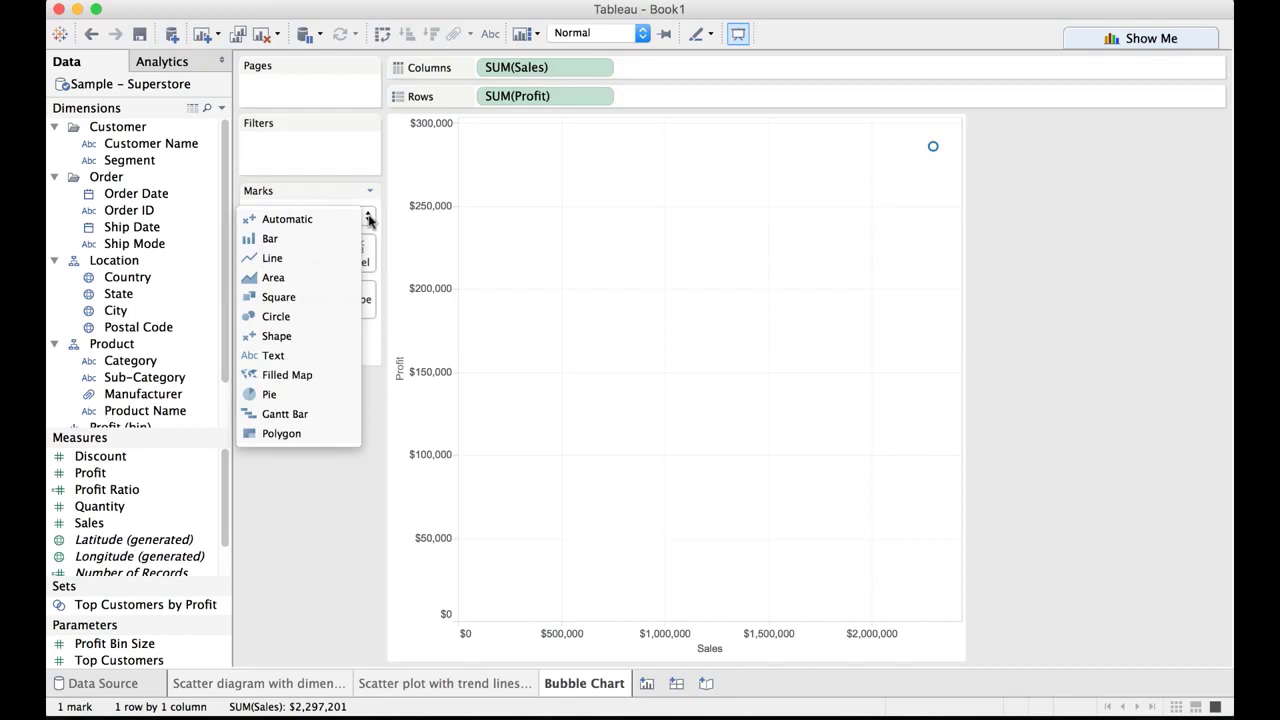
pyautogui.click(306, 316)
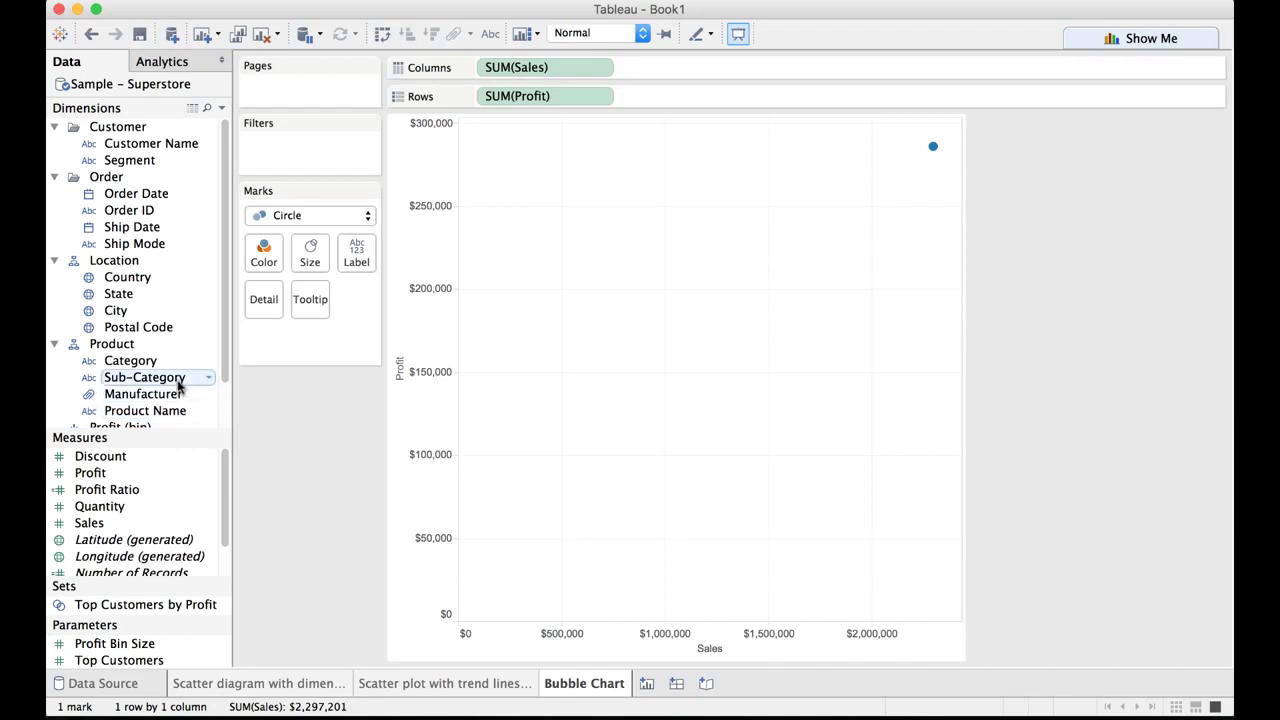
# Step: Put Sub-Category on Label, producing 17 labelled circles
pyautogui.moveTo(178, 386); pyautogui.dragTo(366, 258)
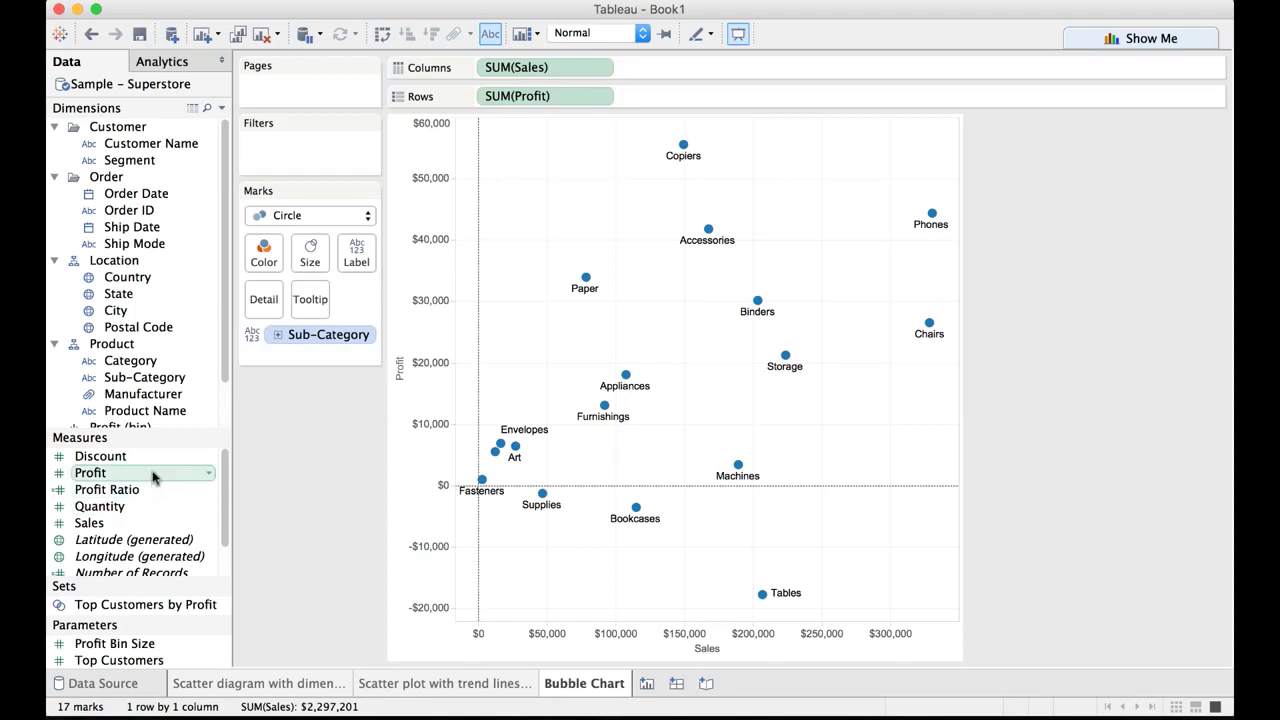
# Step: Put SUM(Profit) on Color so the circles shade red-to-green by profit
pyautogui.moveTo(152, 476); pyautogui.dragTo(279, 250)
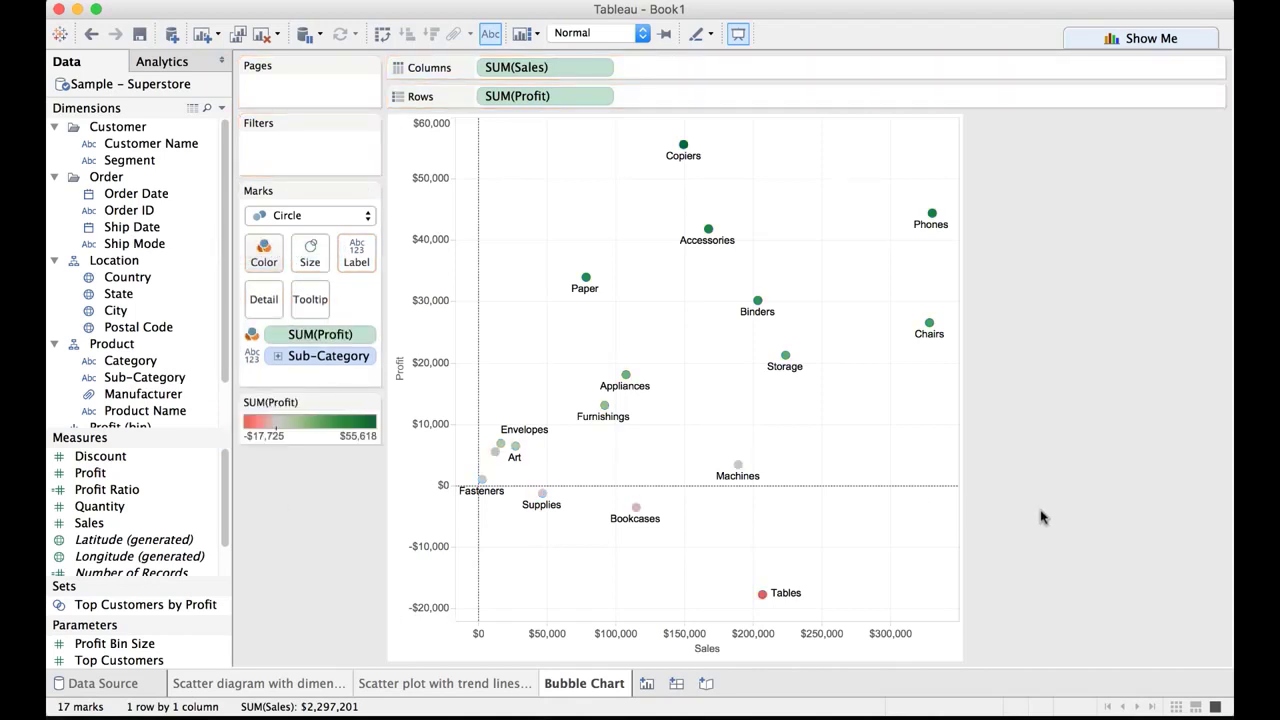
pyautogui.moveTo(764, 599)
pyautogui.moveTo(531, 512)
# Step: Put SUM(Sales) on Size and enlarge all bubbles with the size slider
pyautogui.moveTo(145, 524); pyautogui.dragTo(318, 252)
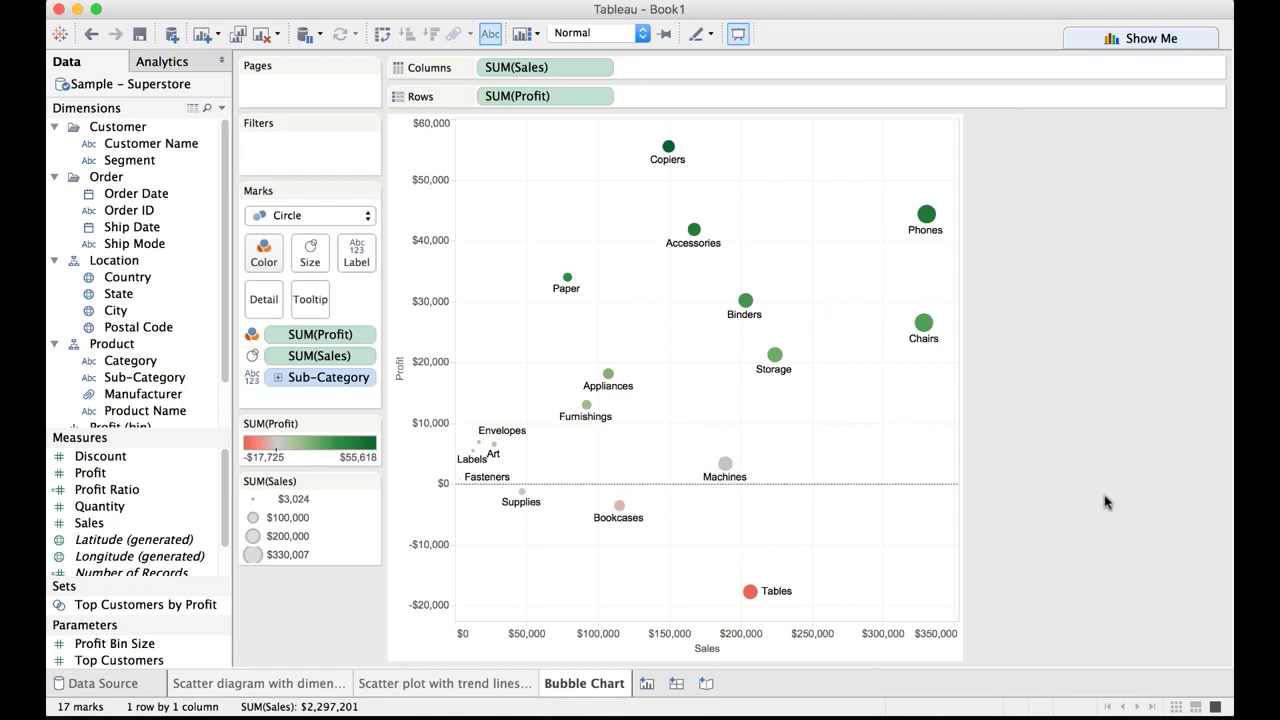
pyautogui.click(311, 258)
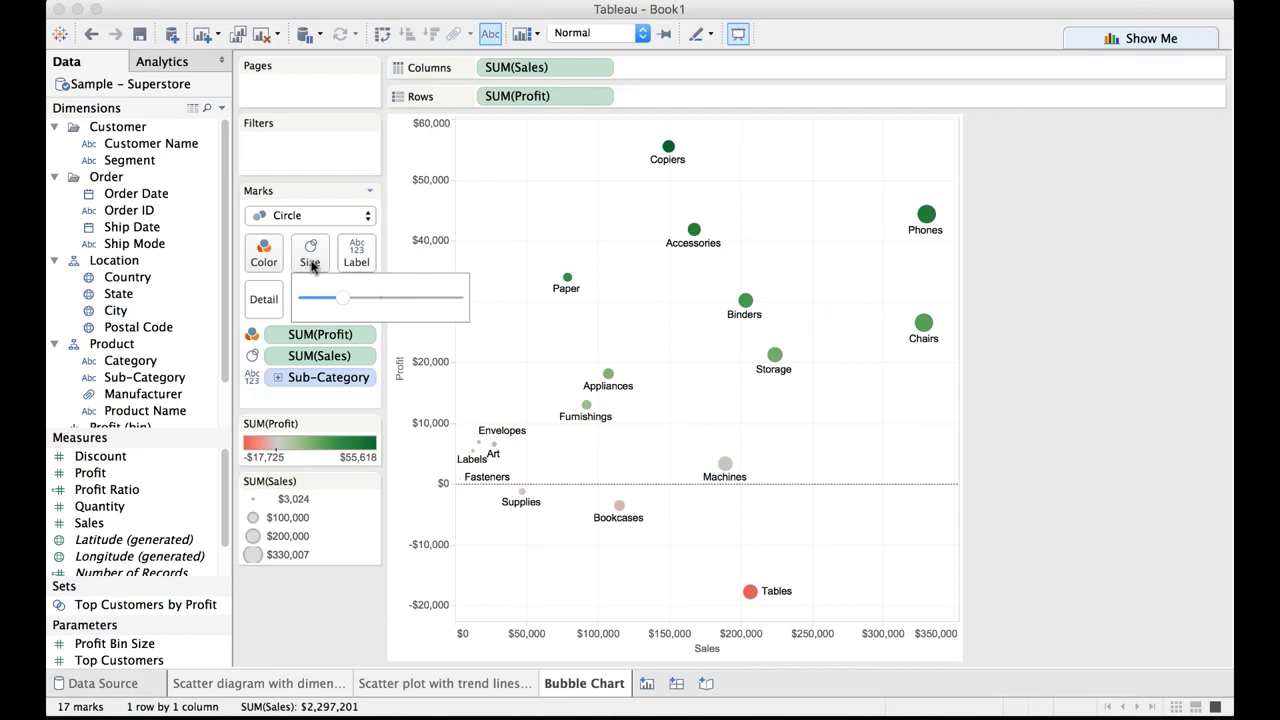
pyautogui.moveTo(345, 298); pyautogui.dragTo(394, 302)
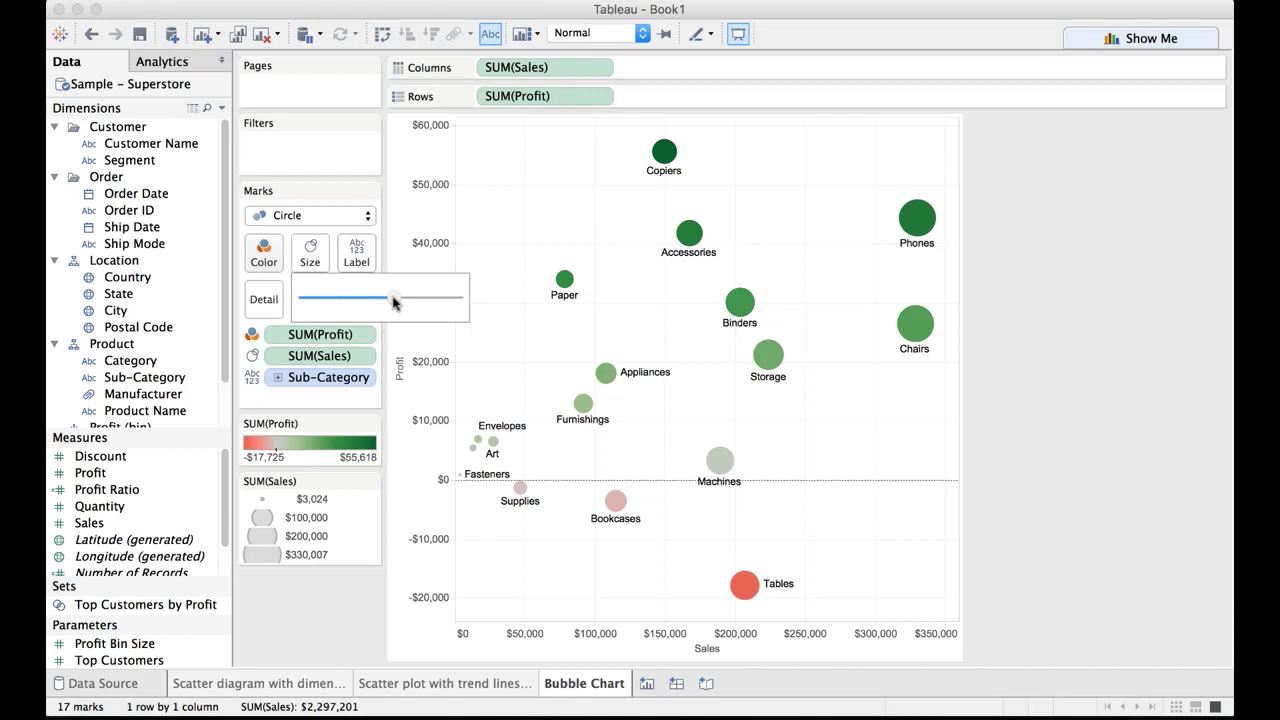
pyautogui.click(1027, 449)
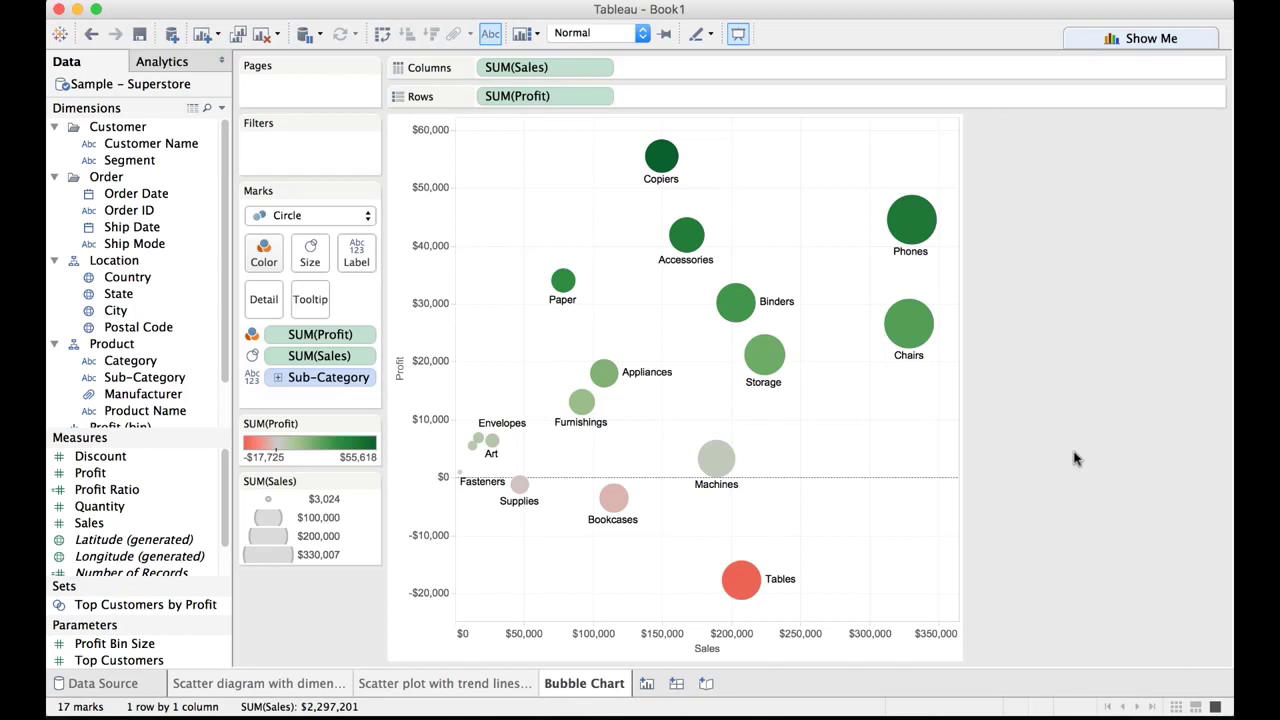
# Step: Set Marks to Label to Highlighted so names show only on highlighted bubbles
pyautogui.click(352, 257)
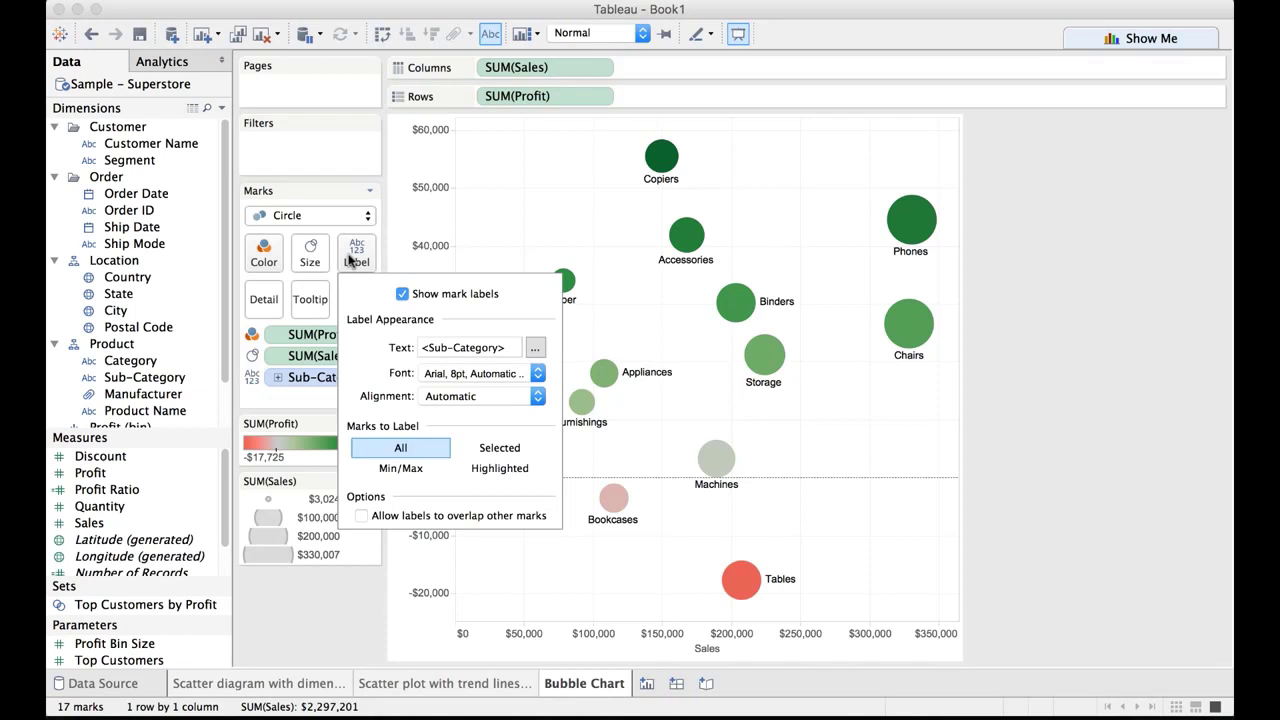
pyautogui.click(505, 470)
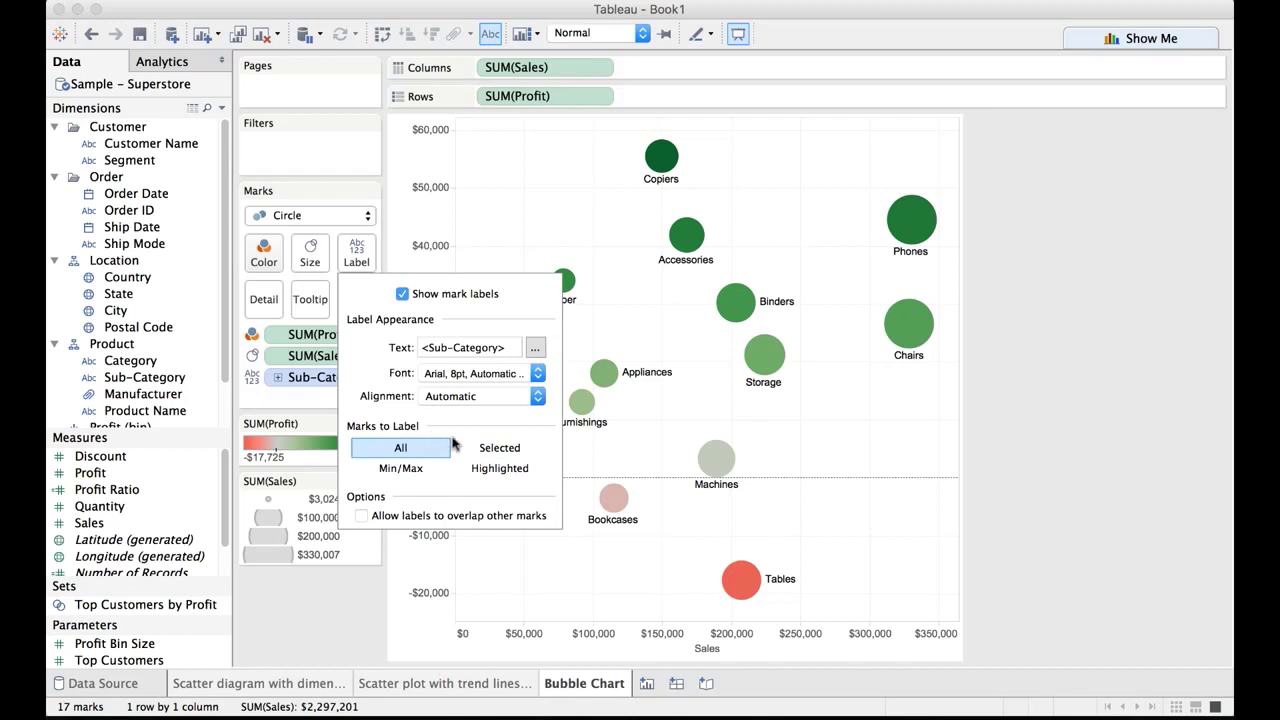
pyautogui.click(503, 470)
pyautogui.click(1110, 461)
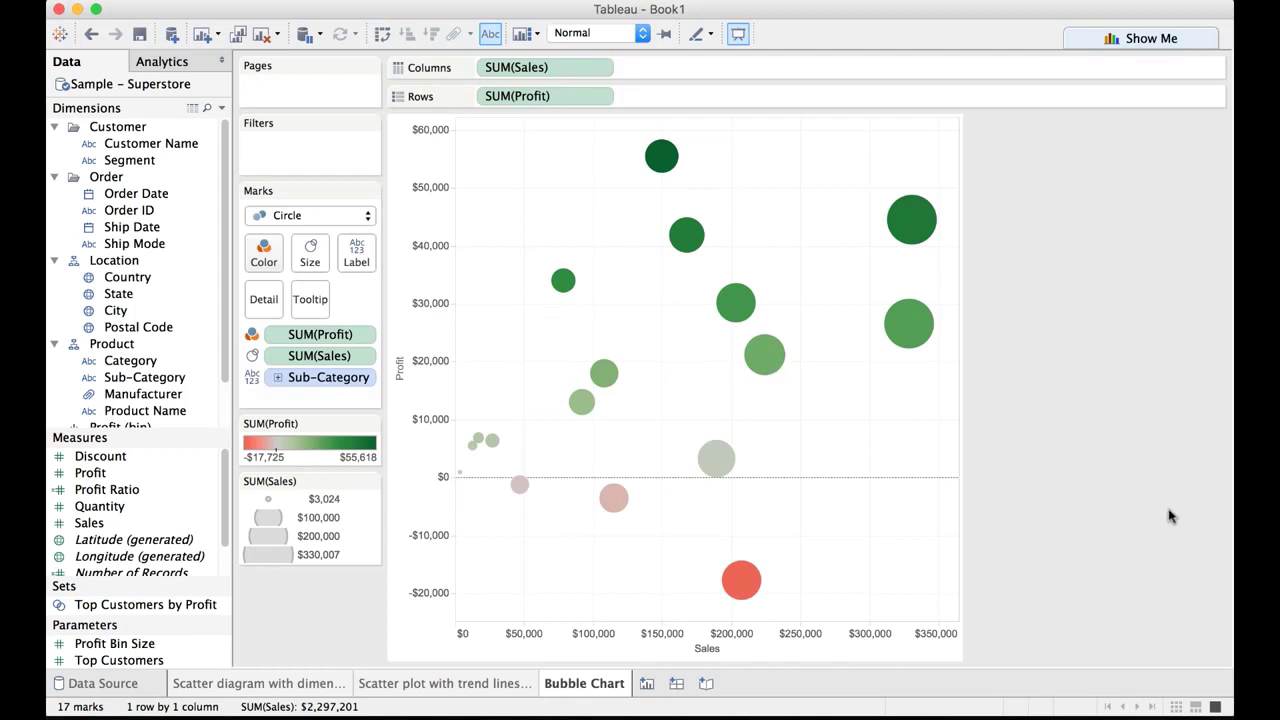
pyautogui.click(472, 446)
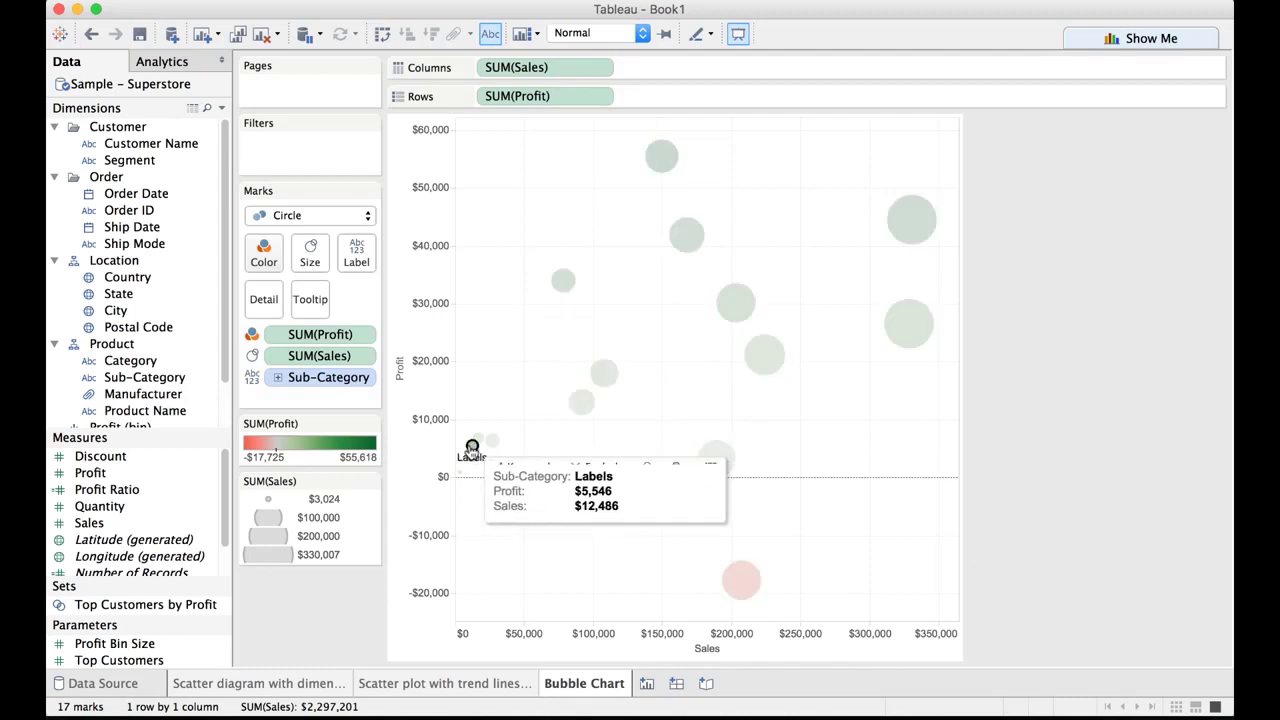
pyautogui.click(1057, 489)
pyautogui.click(764, 354)
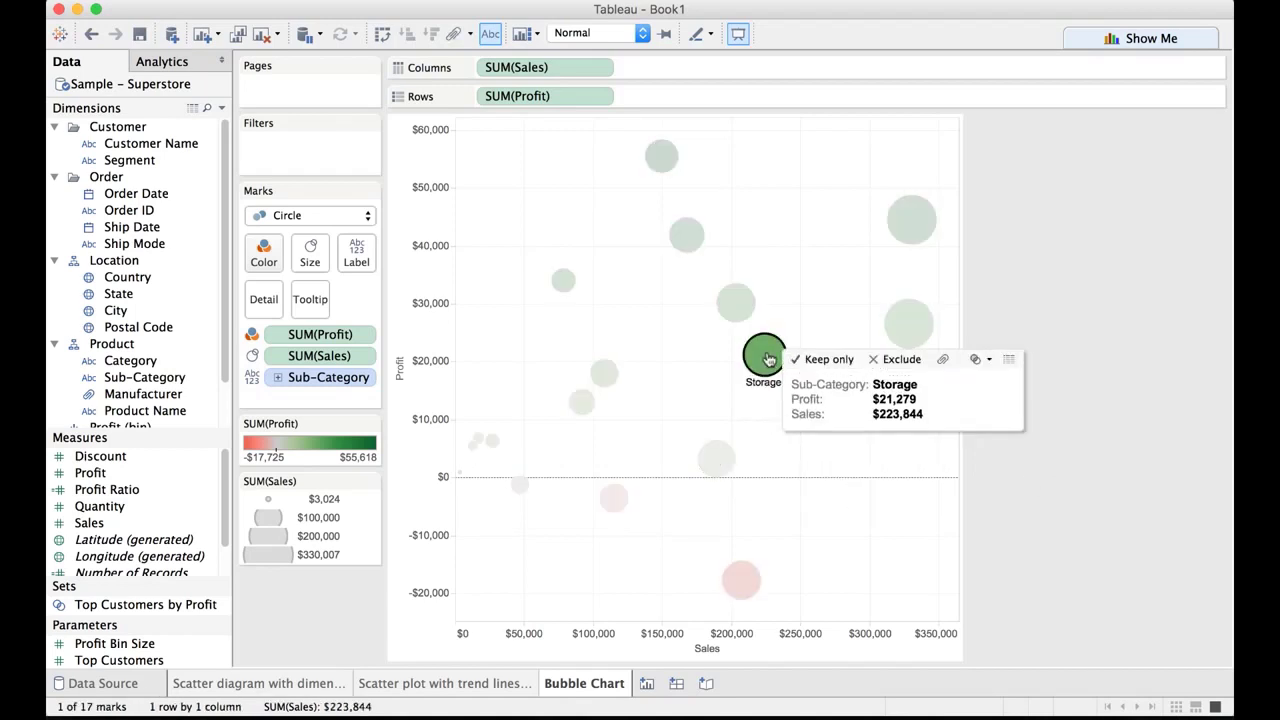
pyautogui.click(1092, 540)
pyautogui.click(741, 580)
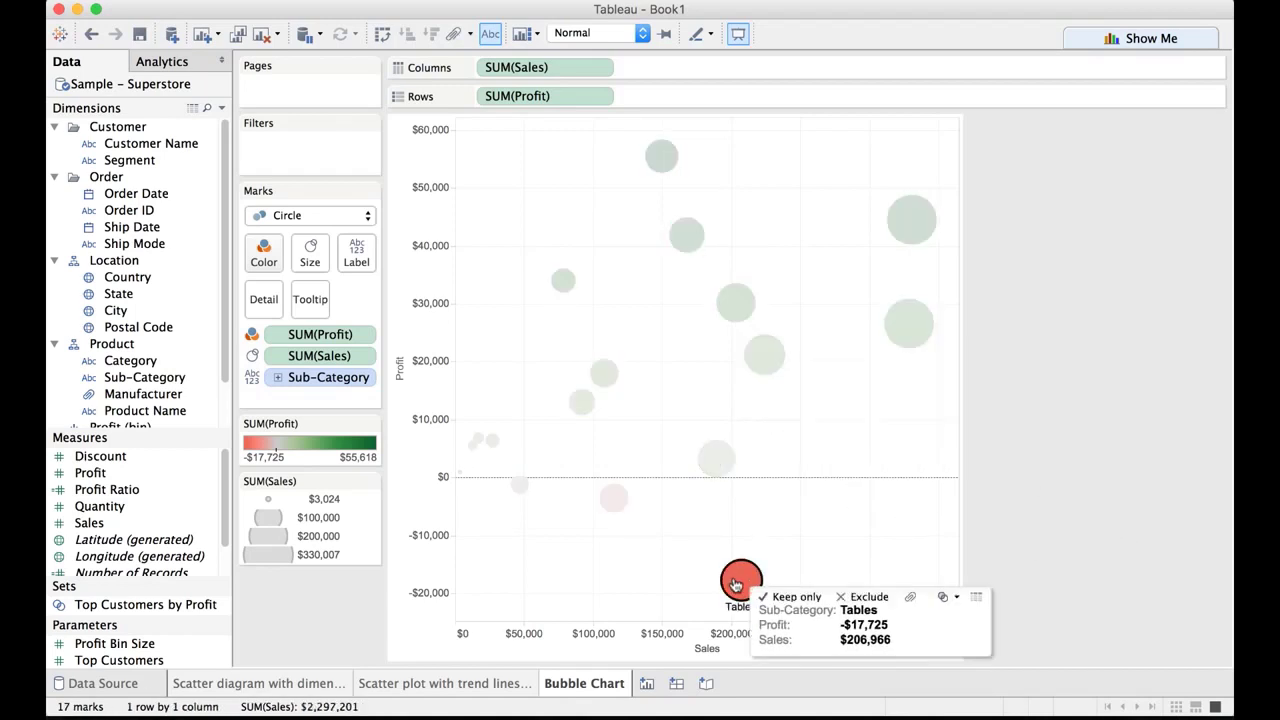
pyautogui.click(1030, 504)
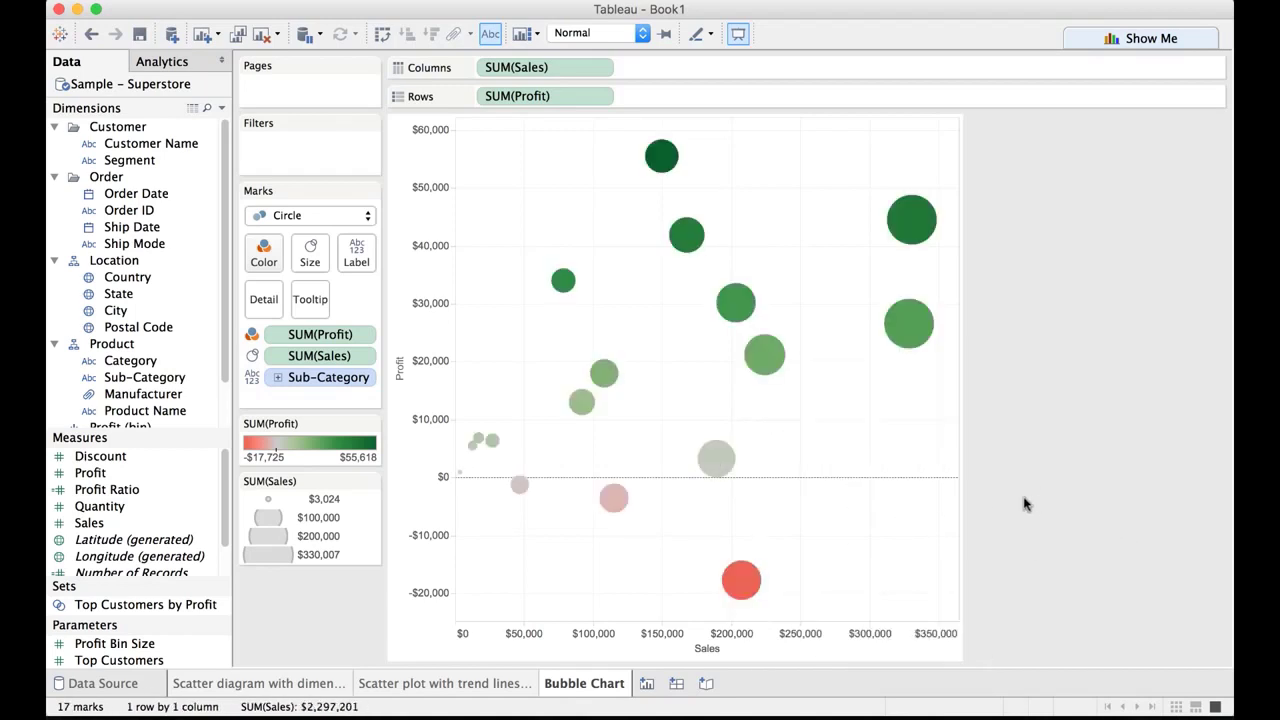
pyautogui.click(910, 220)
pyautogui.click(1060, 443)
pyautogui.click(661, 158)
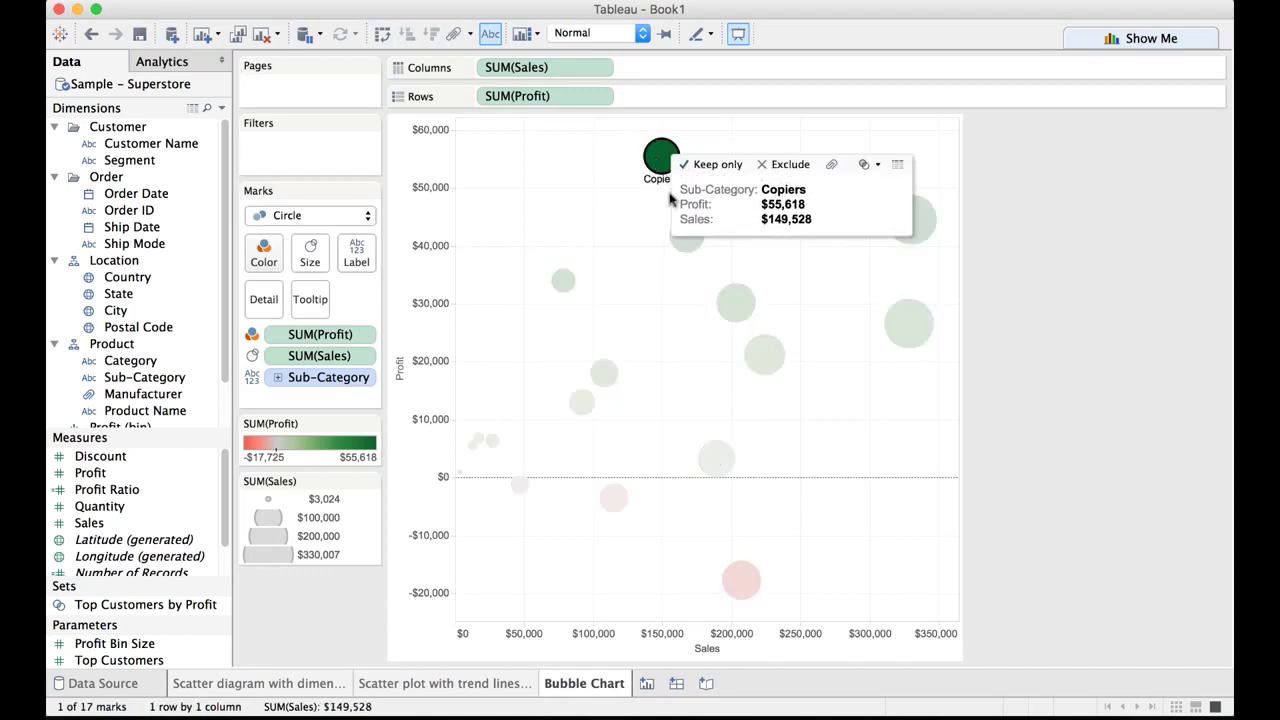
pyautogui.click(1045, 318)
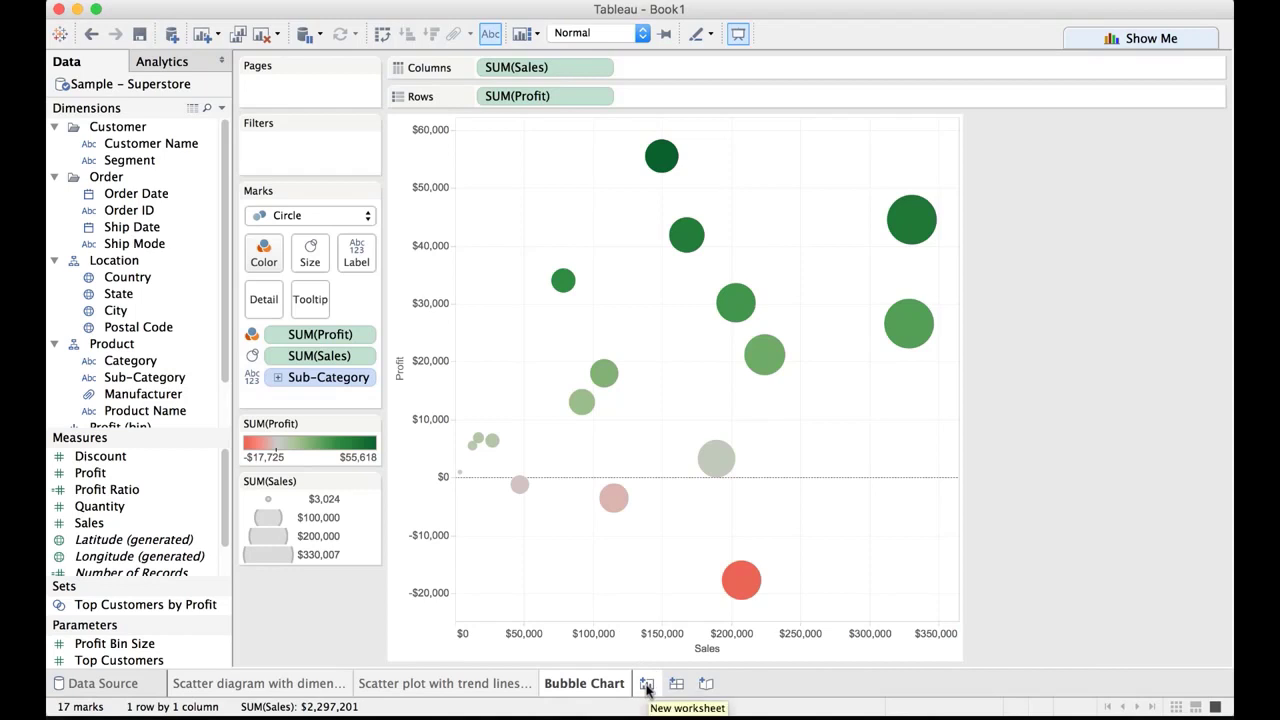
# Step: Add a new worksheet and rename Sheet 4 to 'BUbble chart_Manually'
pyautogui.click(647, 684)
pyautogui.rightClick(650, 684)
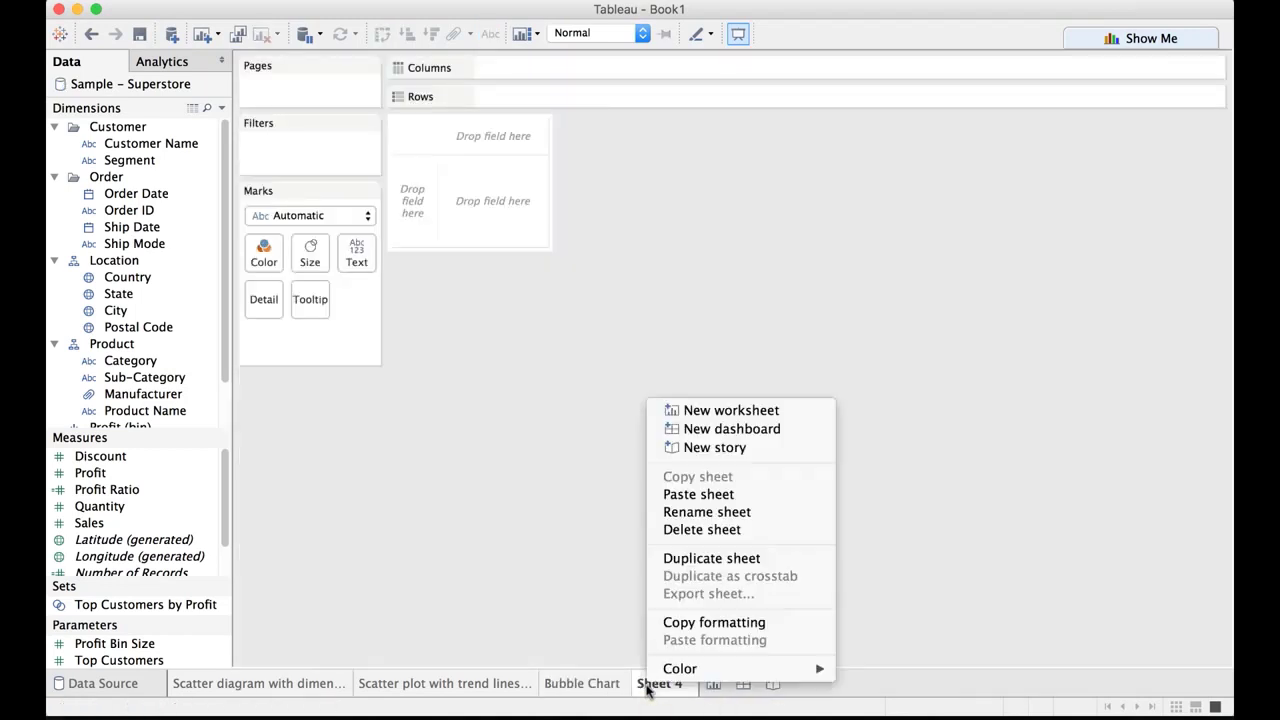
pyautogui.click(736, 512)
pyautogui.write('BUb')
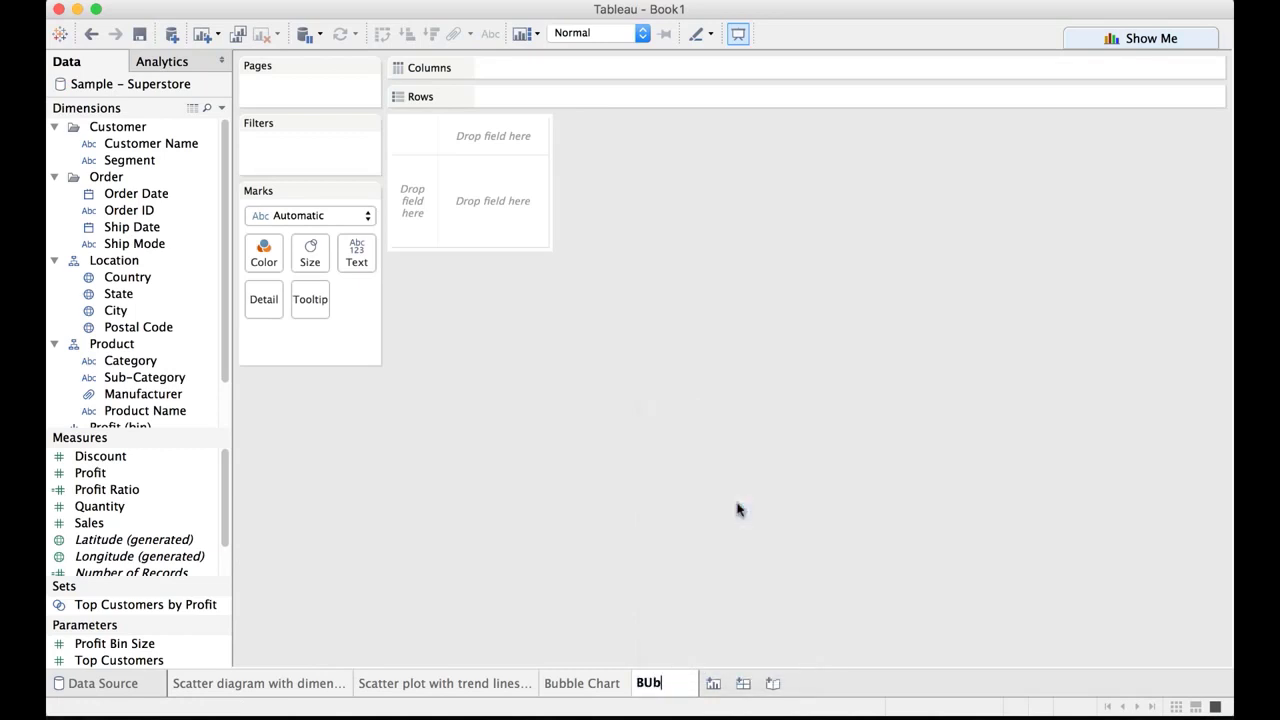
pyautogui.write('ble chart_')
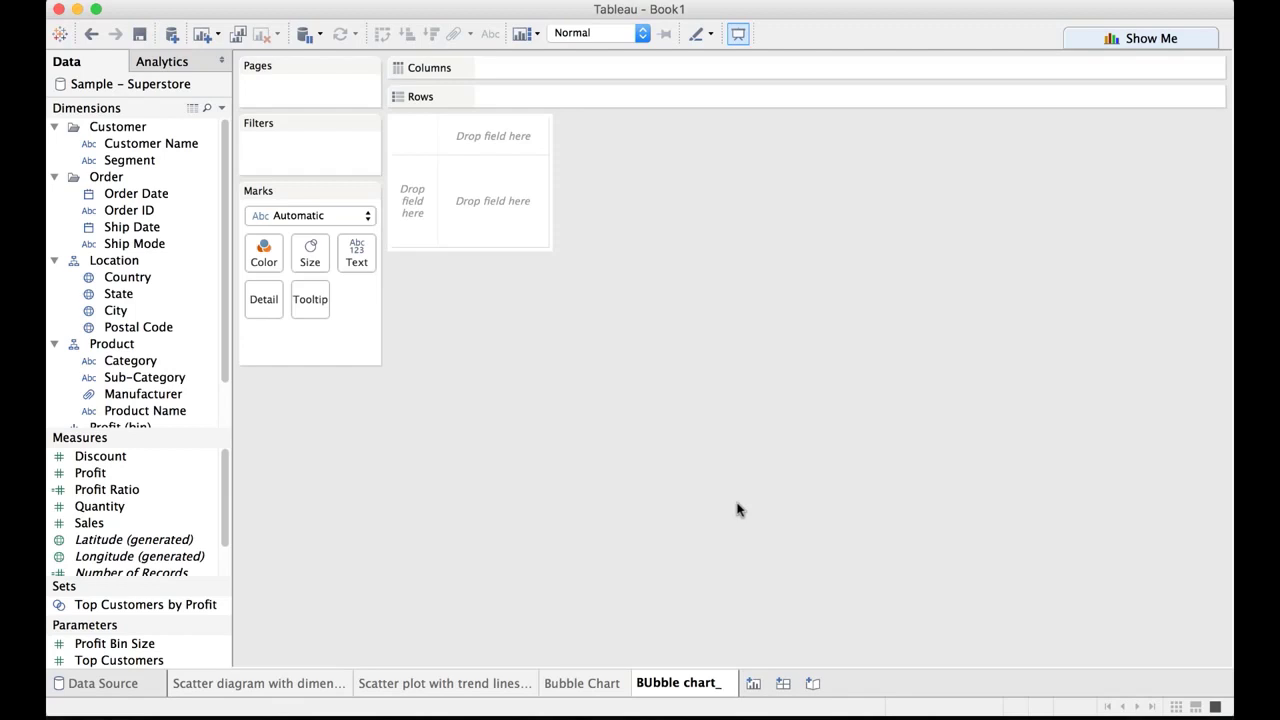
pyautogui.write('Manually')
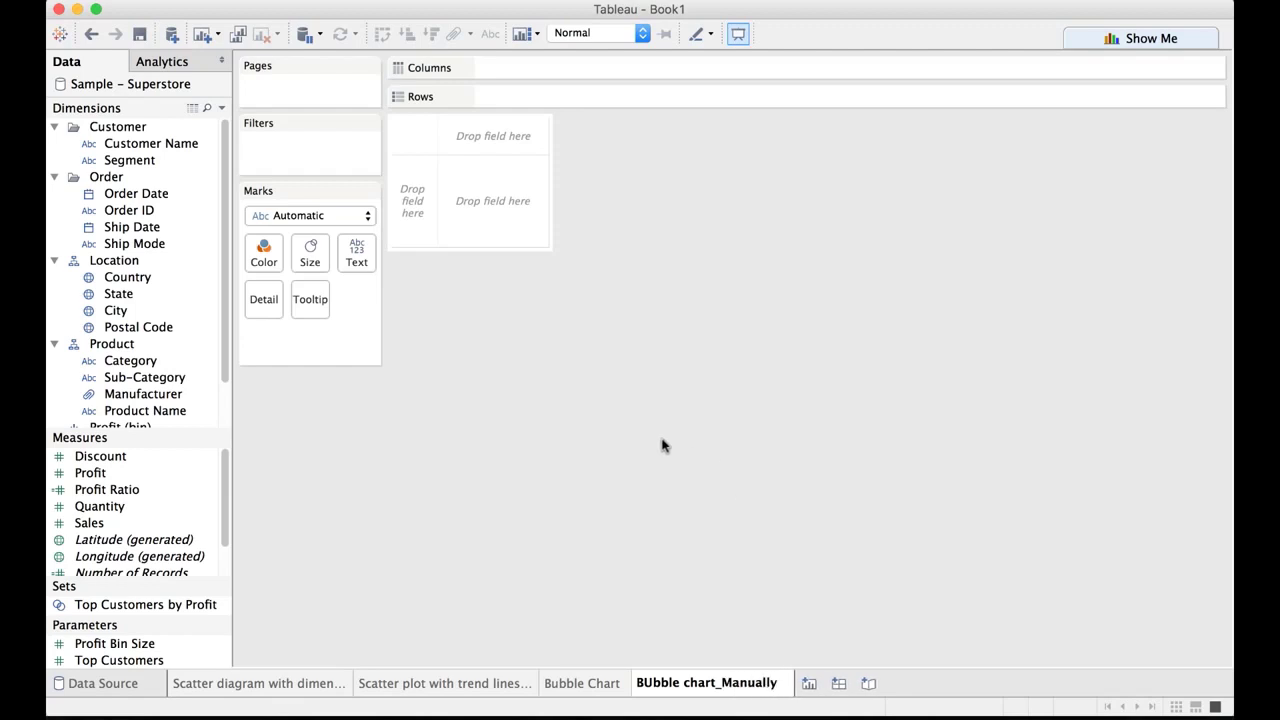
pyautogui.press('Return')
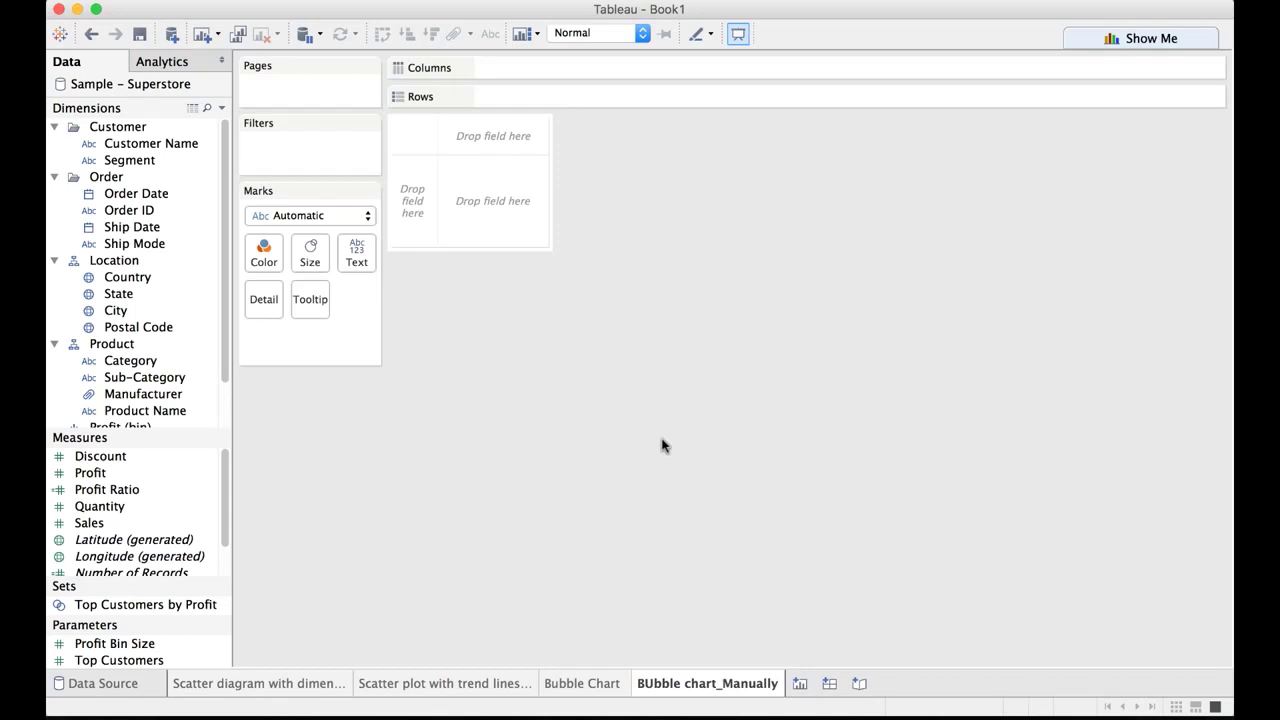
# Step: Fix the capital U so the sheet name reads 'Bubble chart_Manual'
pyautogui.rightClick(731, 677)
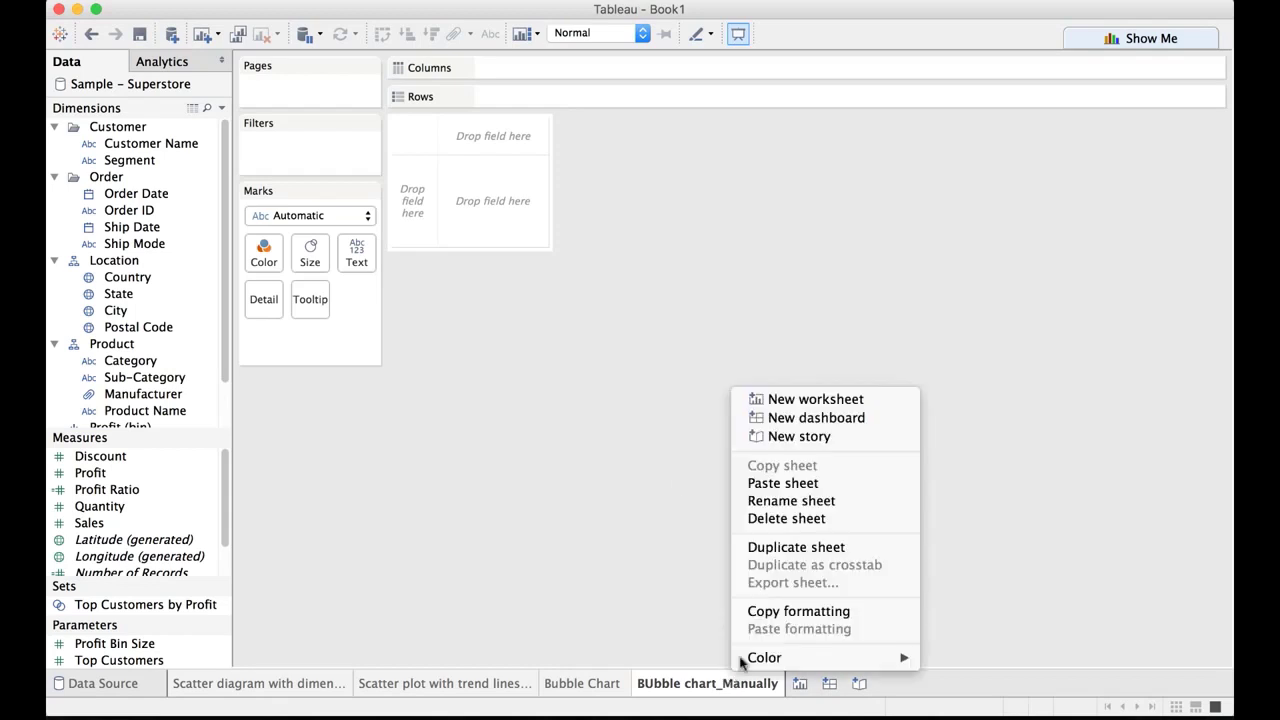
pyautogui.press('Escape')
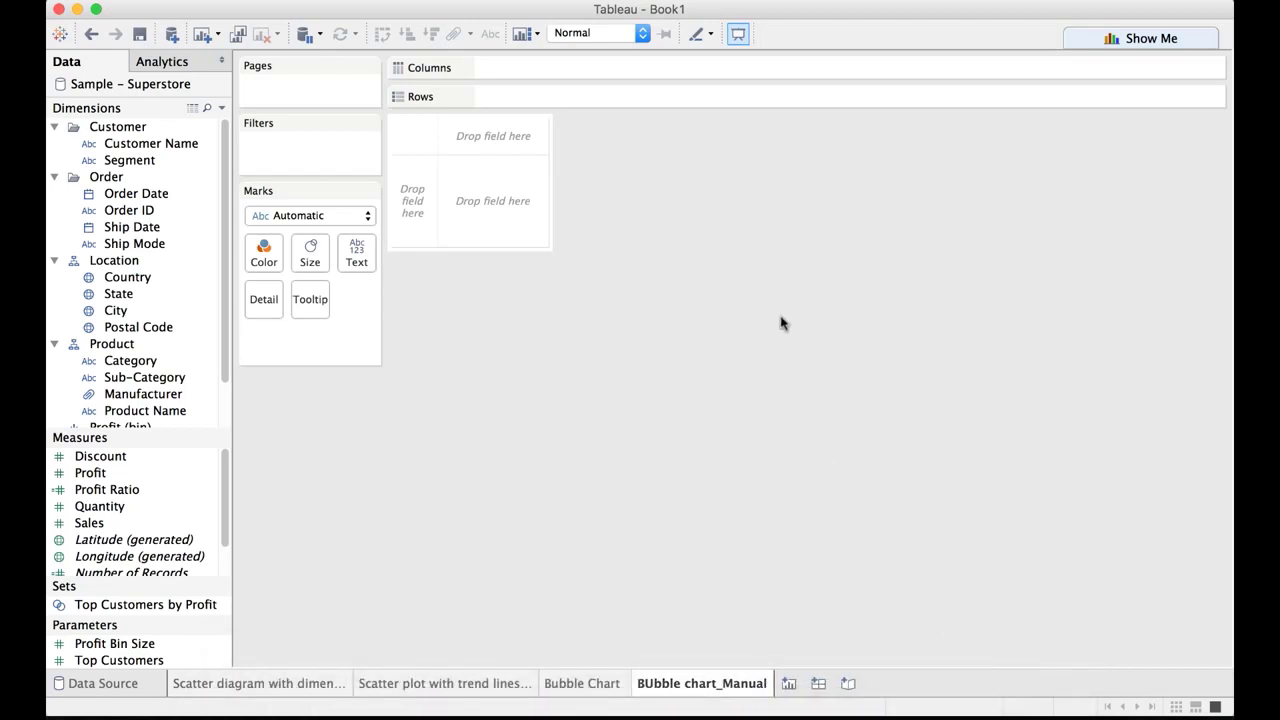
pyautogui.doubleClick(652, 682)
pyautogui.click(652, 682)
pyautogui.press('BackSpace')
pyautogui.write('u')
pyautogui.click(714, 408)
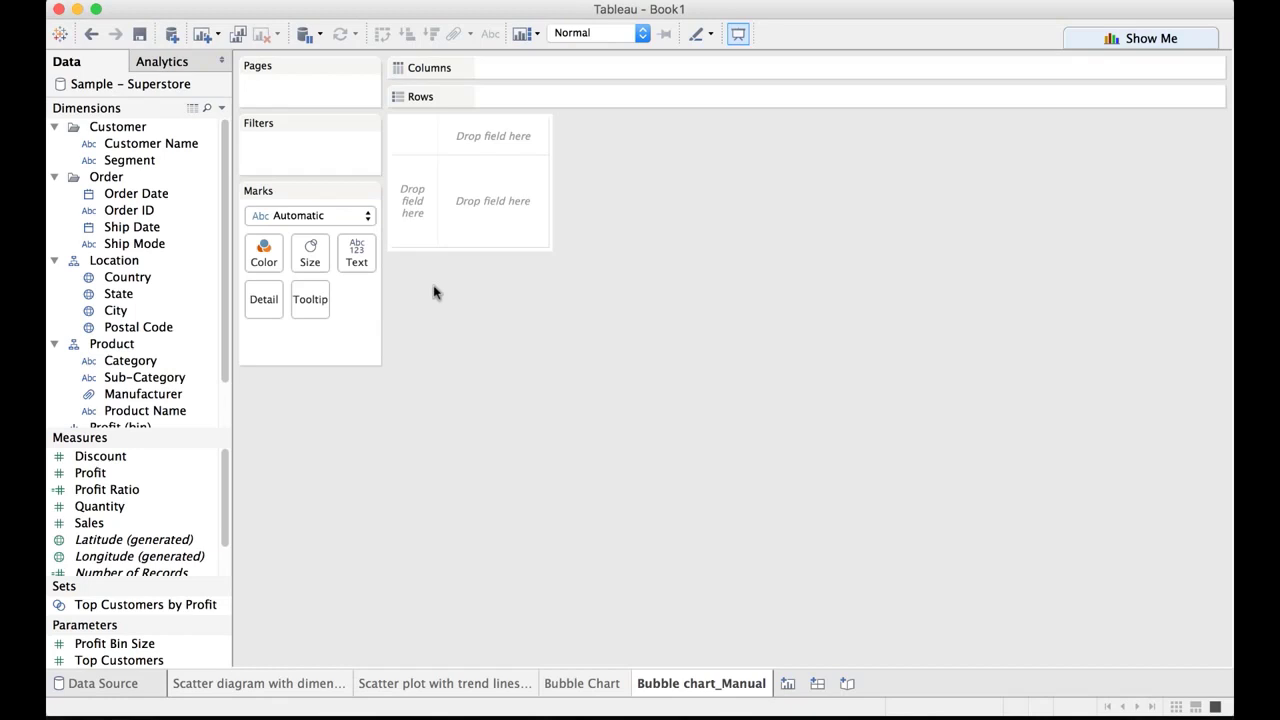
# Step: Set Marks to Circle, with Sub-Category on Label, Profit on Color, Sales on Size
pyautogui.click(368, 216)
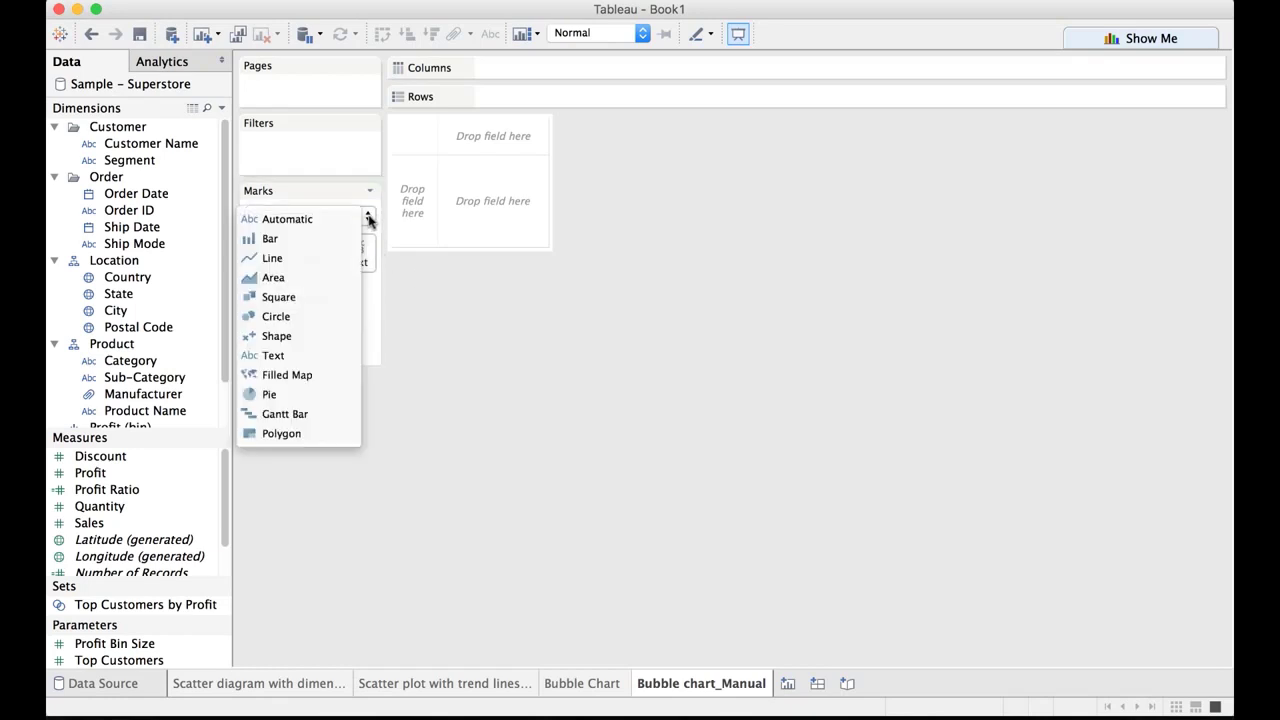
pyautogui.click(310, 312)
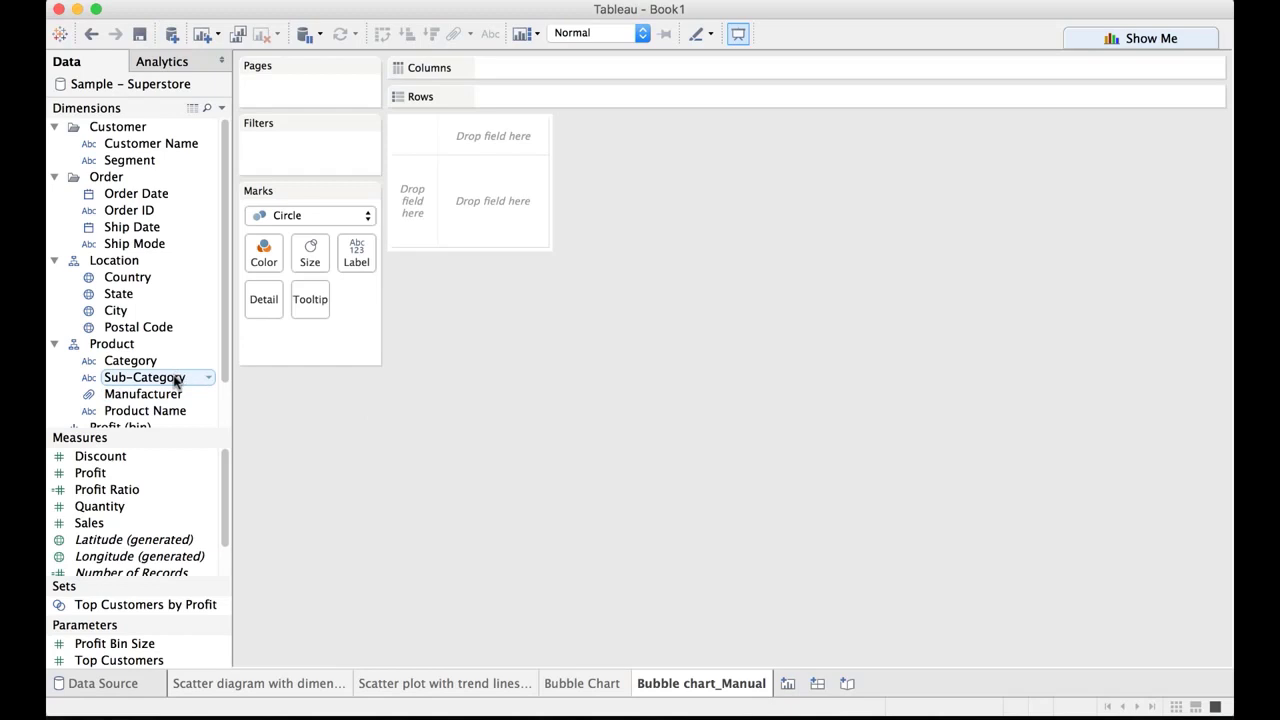
pyautogui.moveTo(176, 377); pyautogui.dragTo(362, 248)
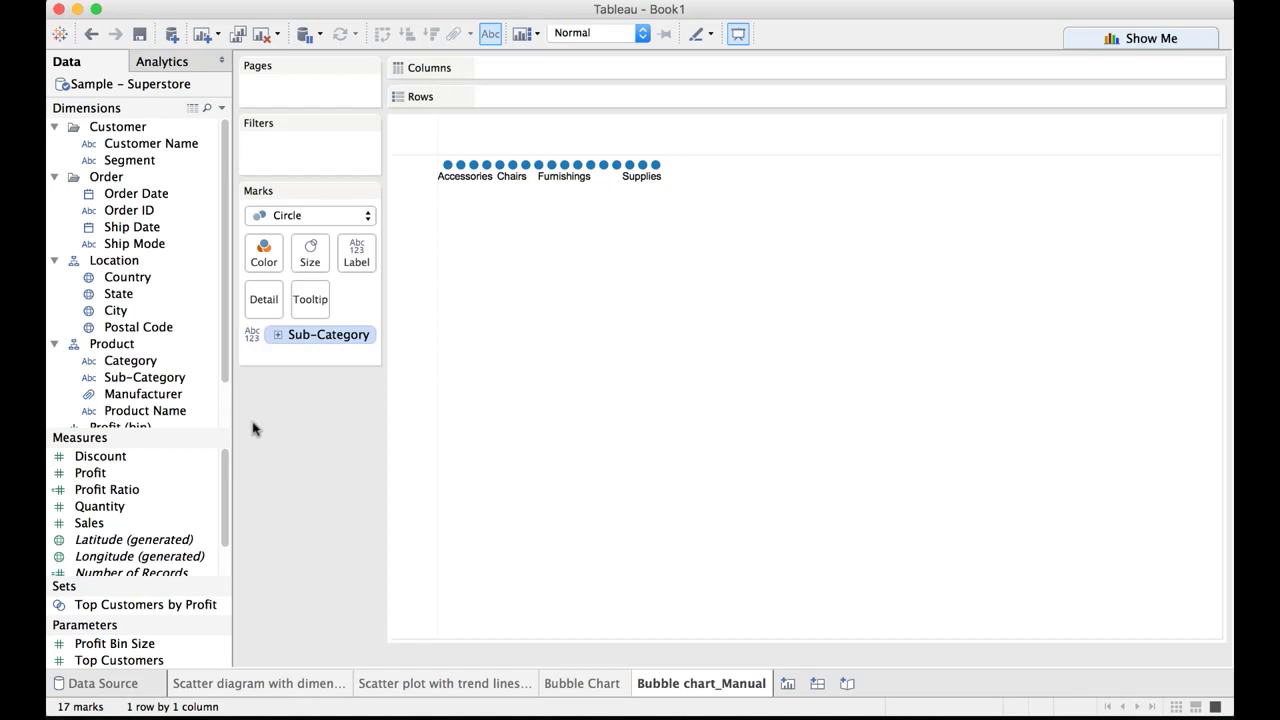
pyautogui.moveTo(97, 472); pyautogui.dragTo(263, 255)
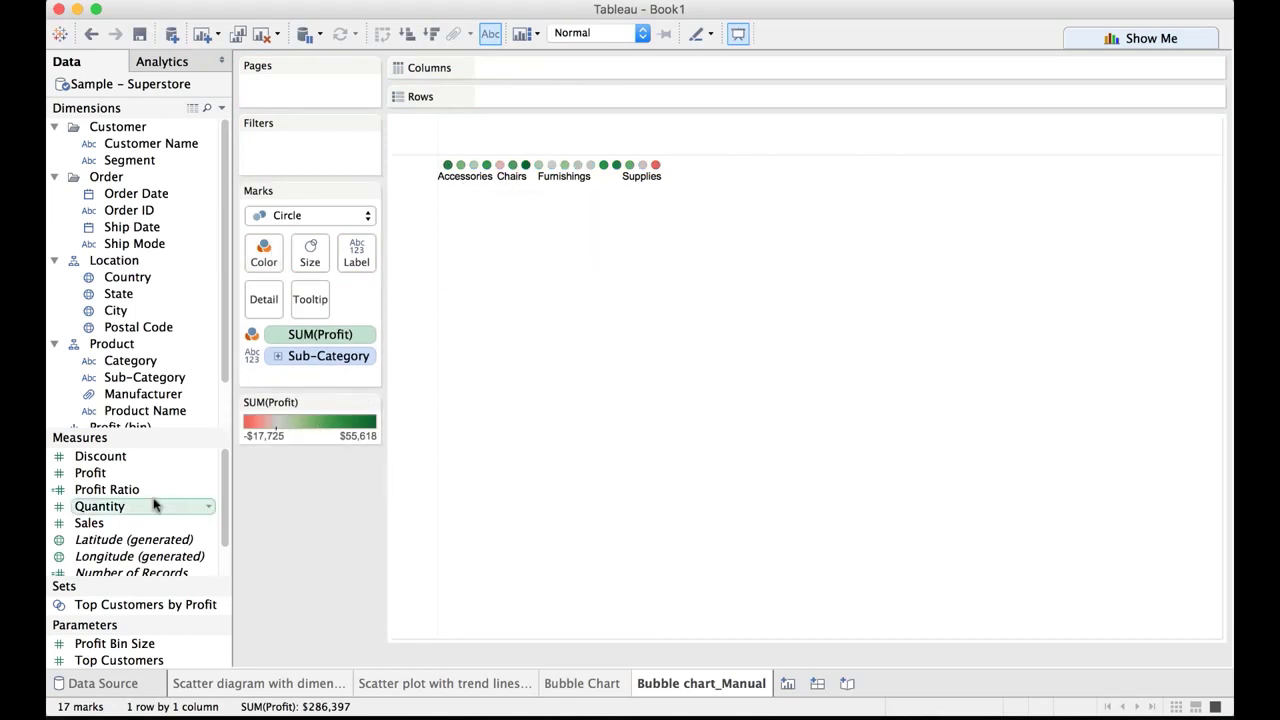
pyautogui.moveTo(137, 523); pyautogui.dragTo(318, 250)
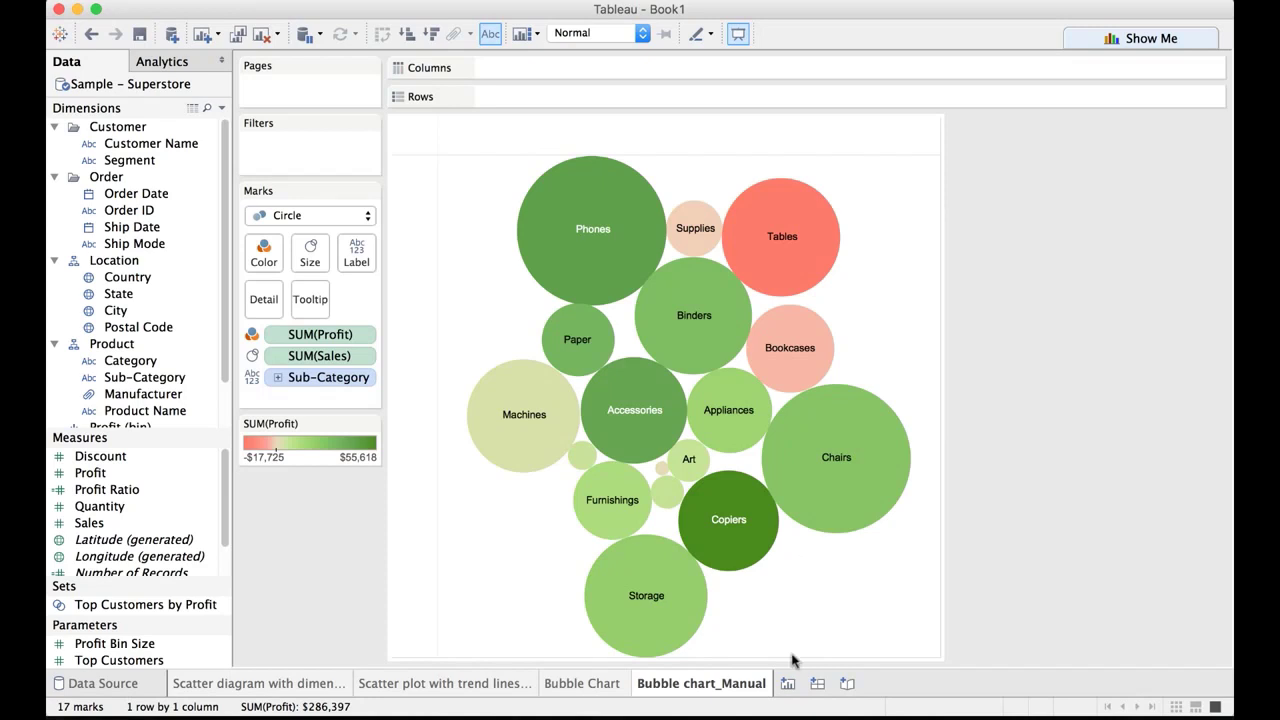
# Step: Add Sheet 5 and apply Show Me packed bubbles to Sales and Sub-Category
pyautogui.click(788, 686)
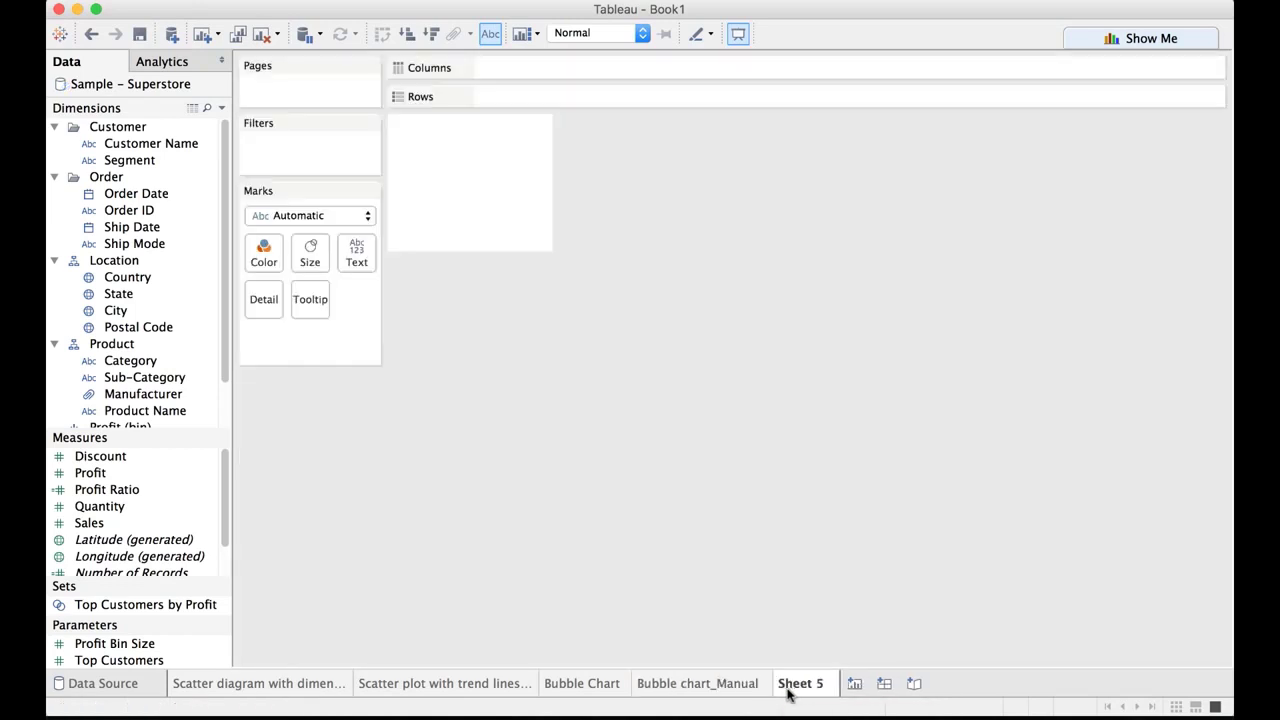
pyautogui.click(136, 478)
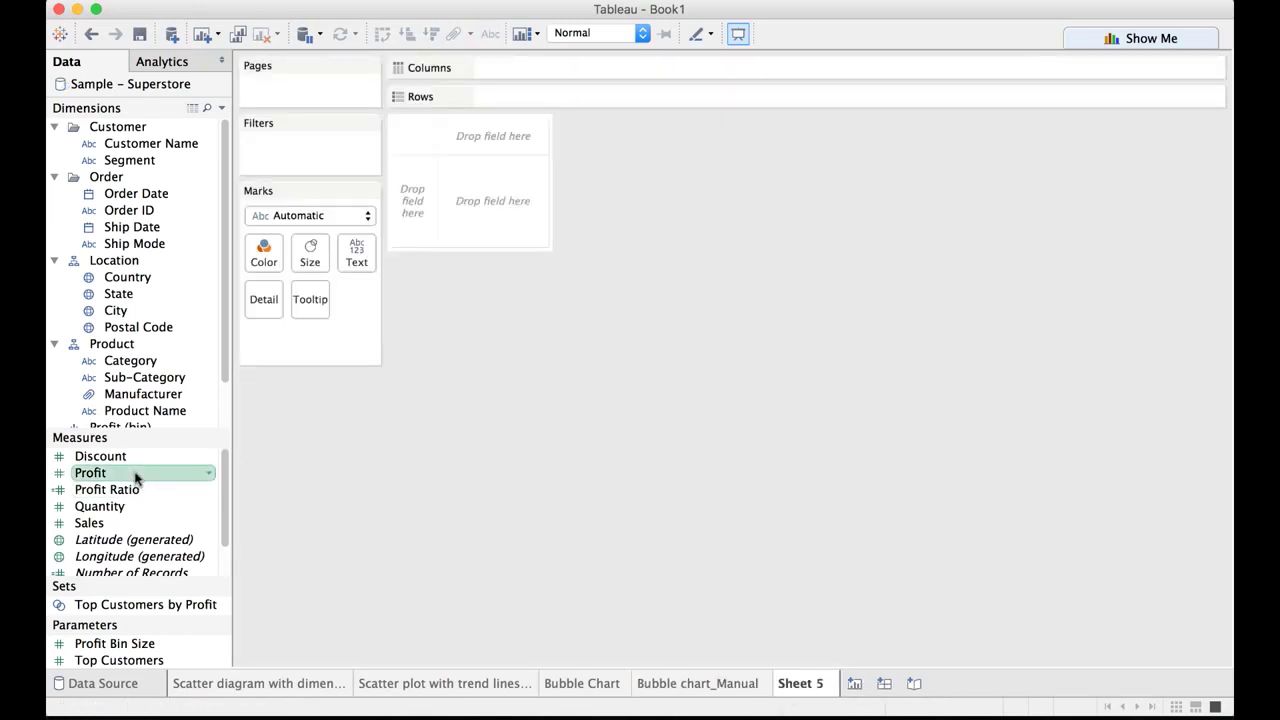
pyautogui.click(116, 523)
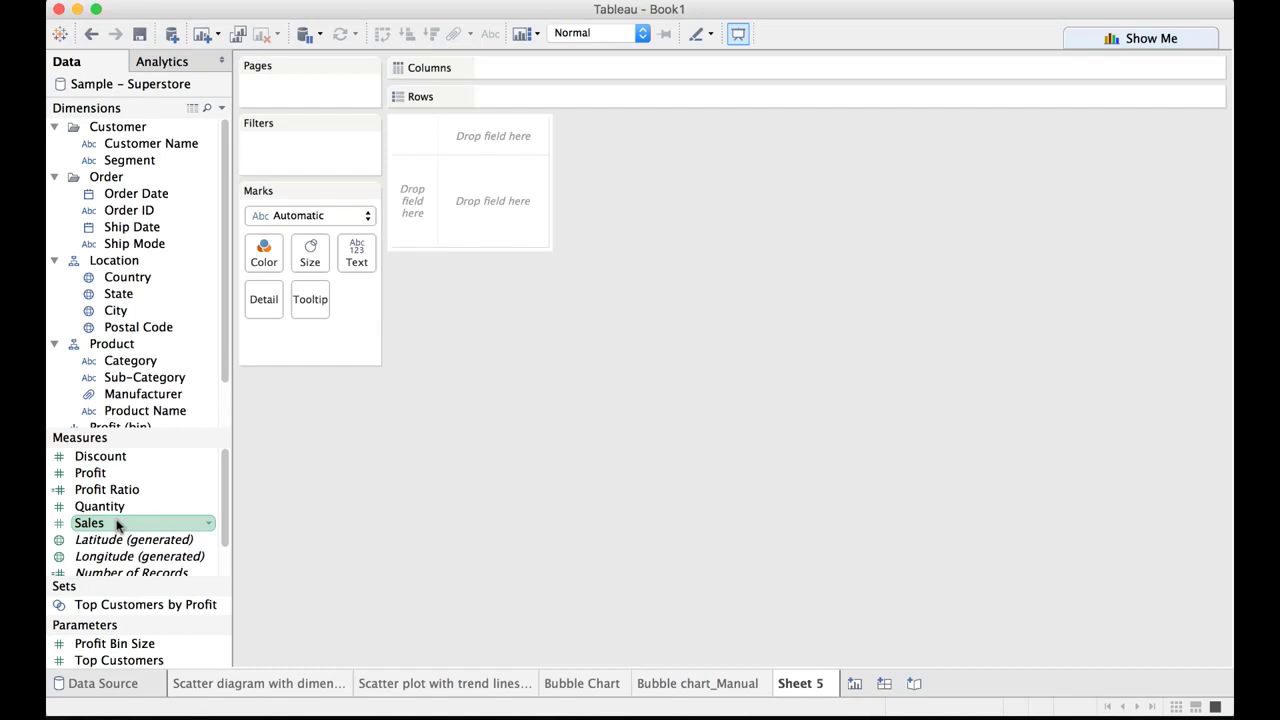
pyautogui.keyDown('super'); pyautogui.click(172, 378); pyautogui.keyUp('super')
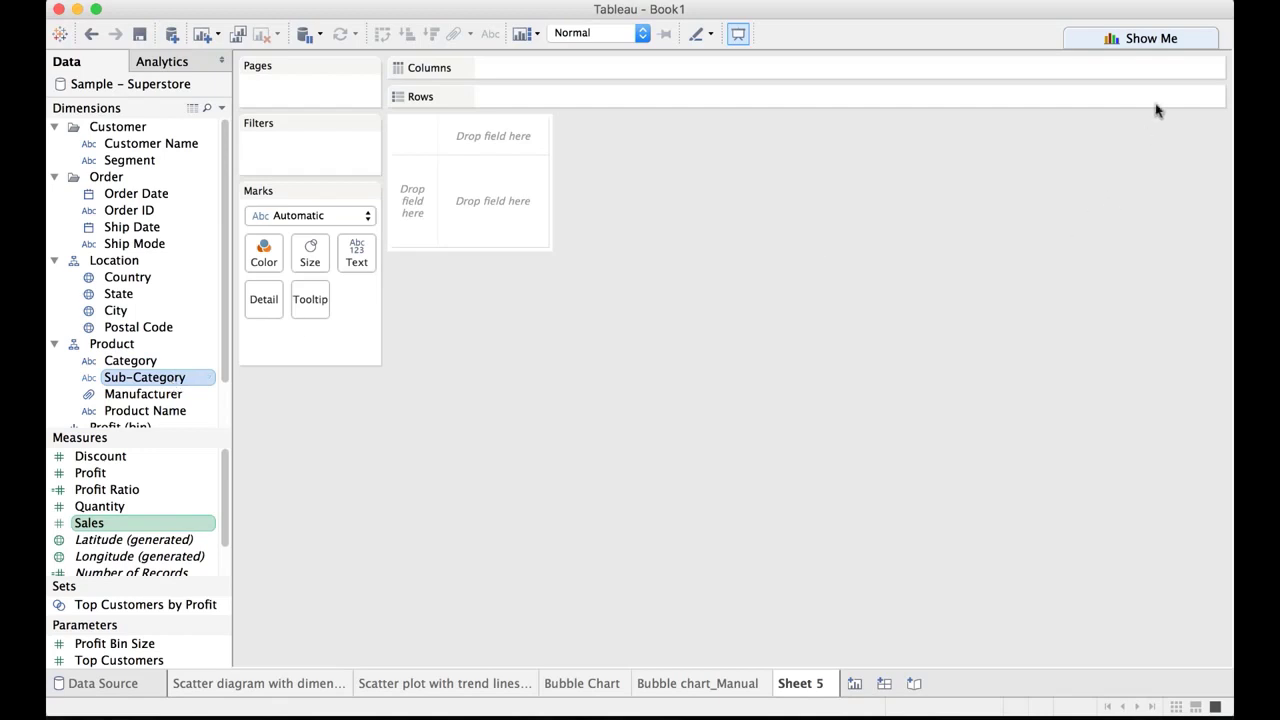
pyautogui.click(1144, 39)
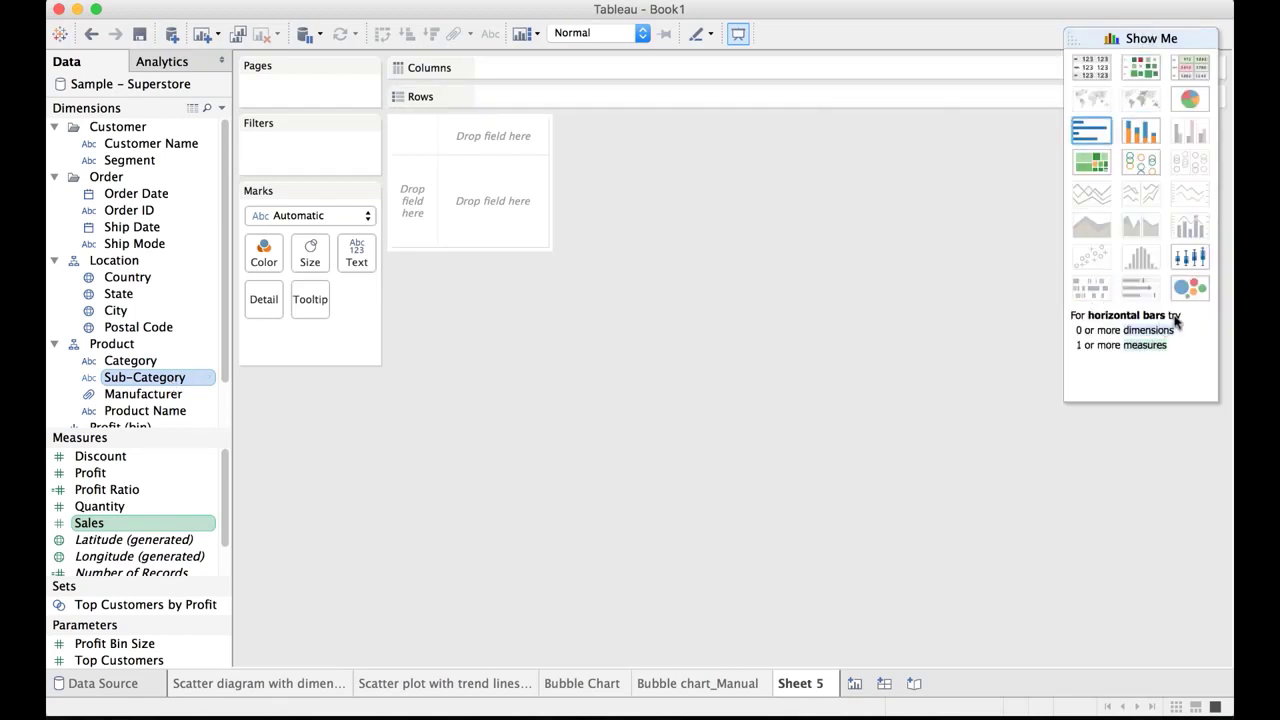
pyautogui.click(1190, 290)
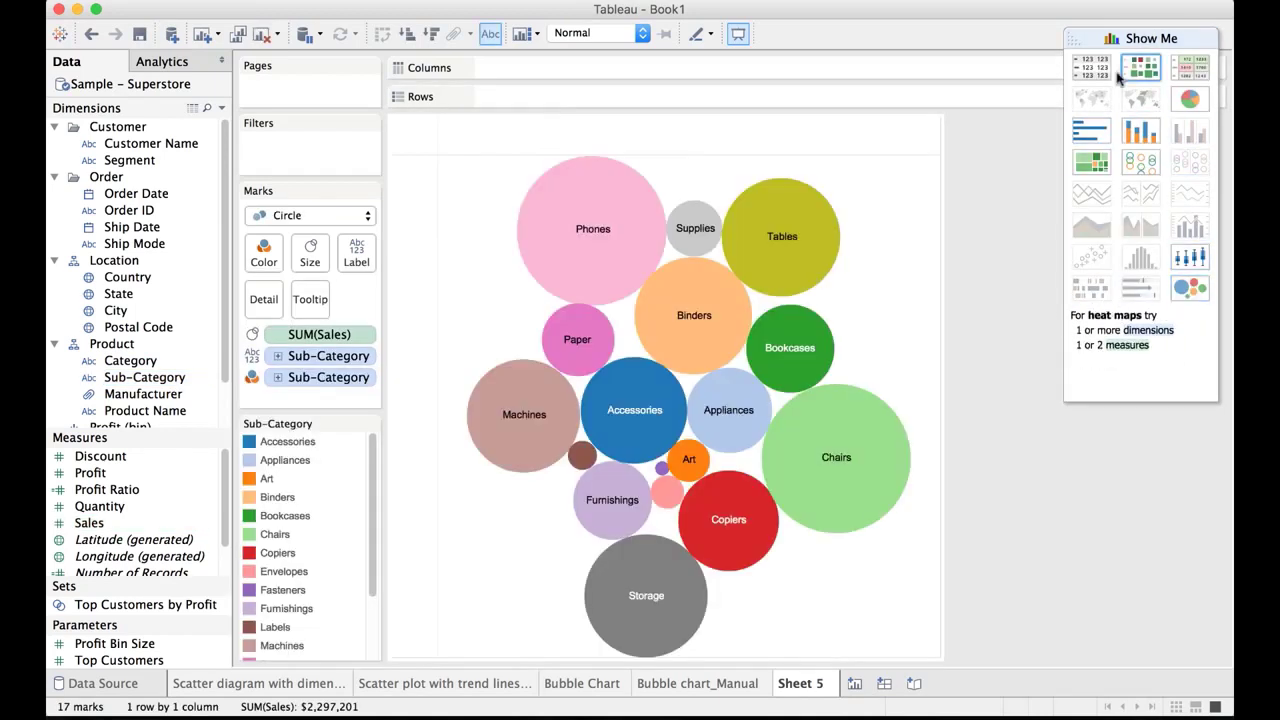
pyautogui.click(1144, 36)
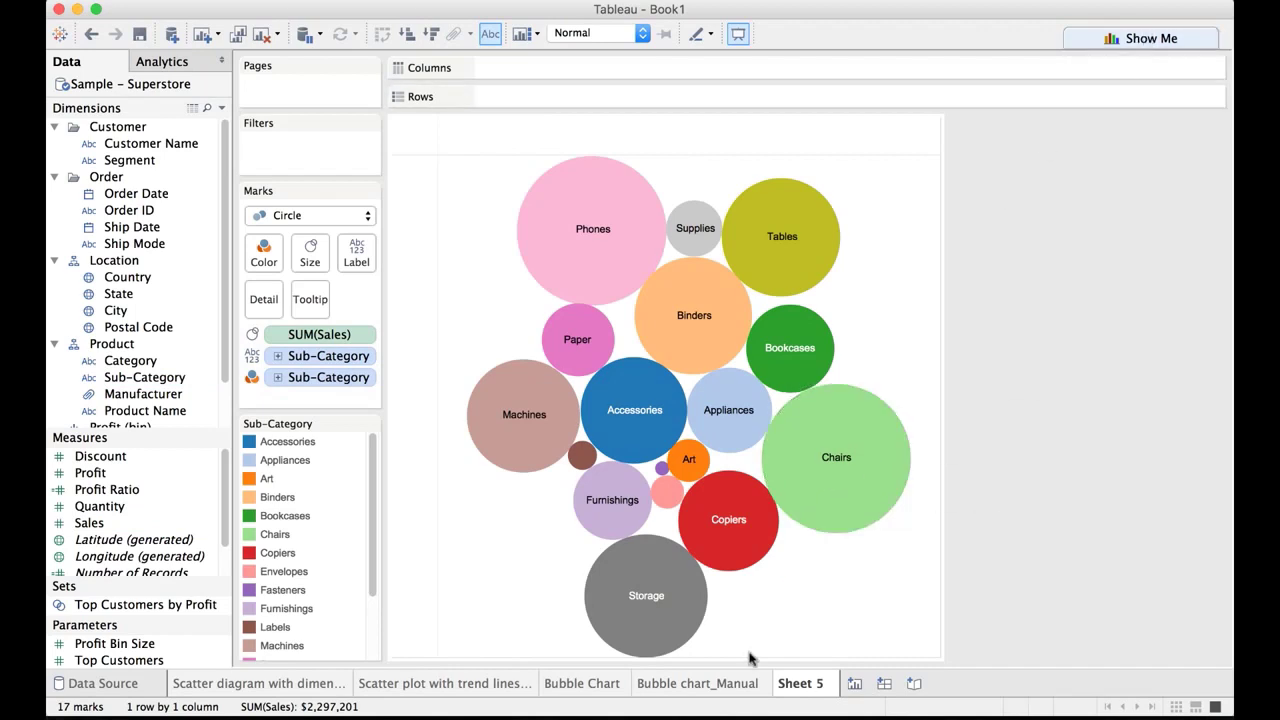
# Step: Replace the Sub-Category colour with SUM(Profit), comparing against Bubble chart_Manual
pyautogui.click(729, 687)
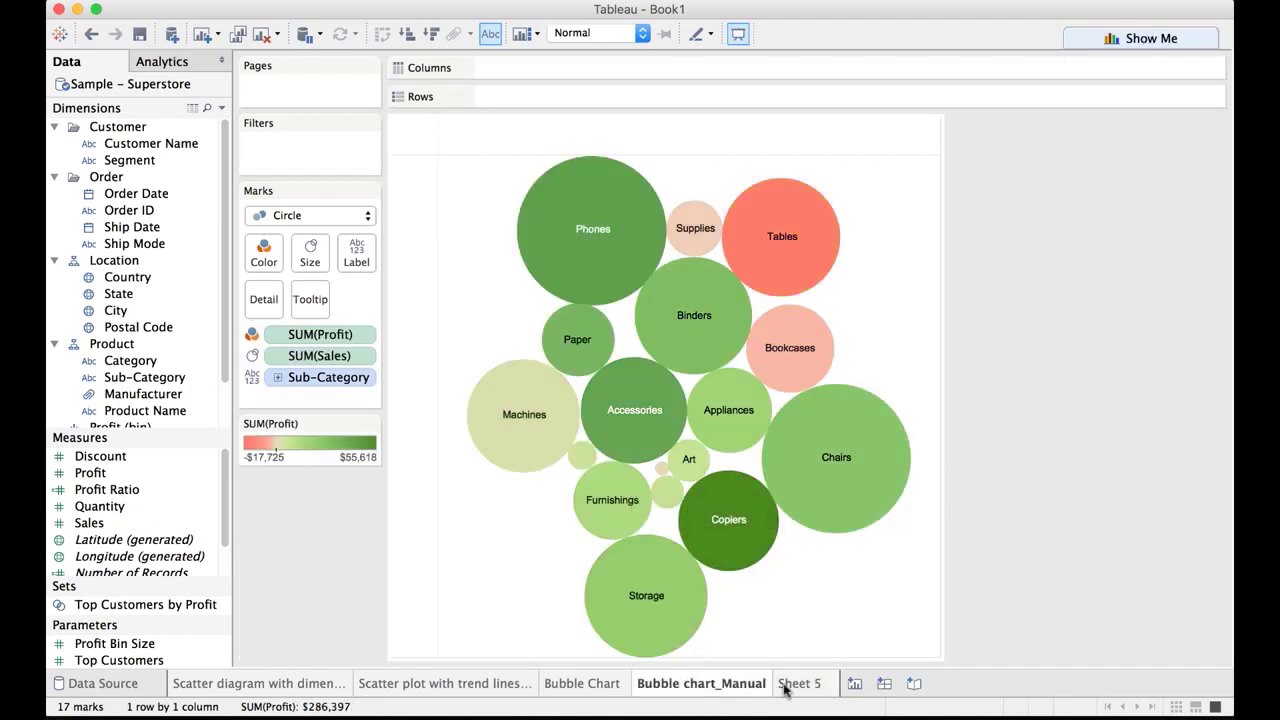
pyautogui.click(793, 687)
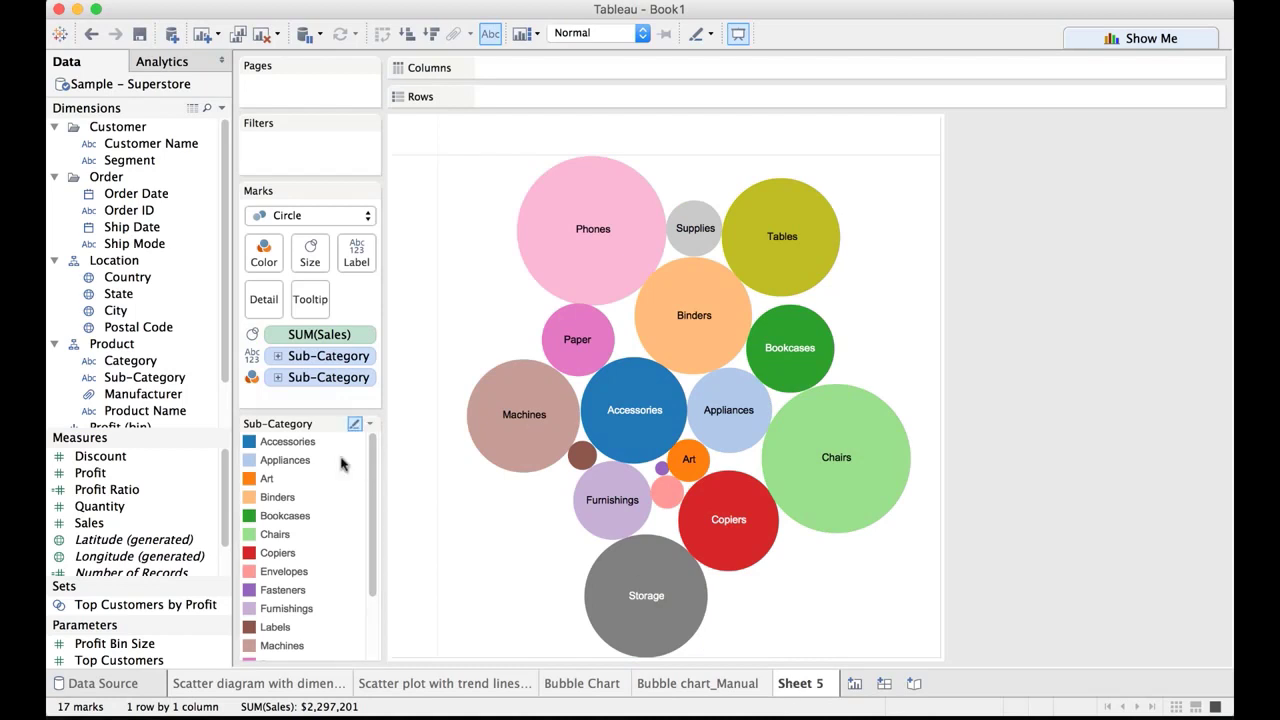
pyautogui.click(325, 378)
pyautogui.moveTo(325, 380); pyautogui.dragTo(186, 451)
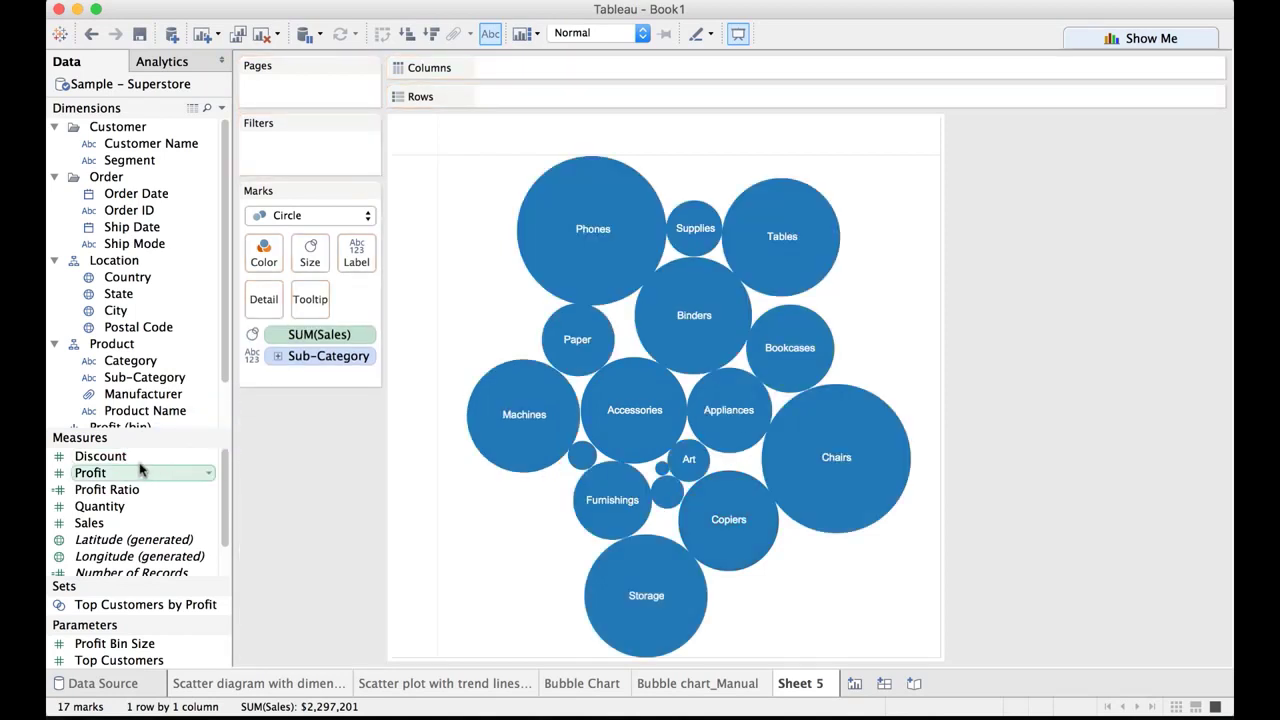
pyautogui.moveTo(120, 475); pyautogui.dragTo(263, 252)
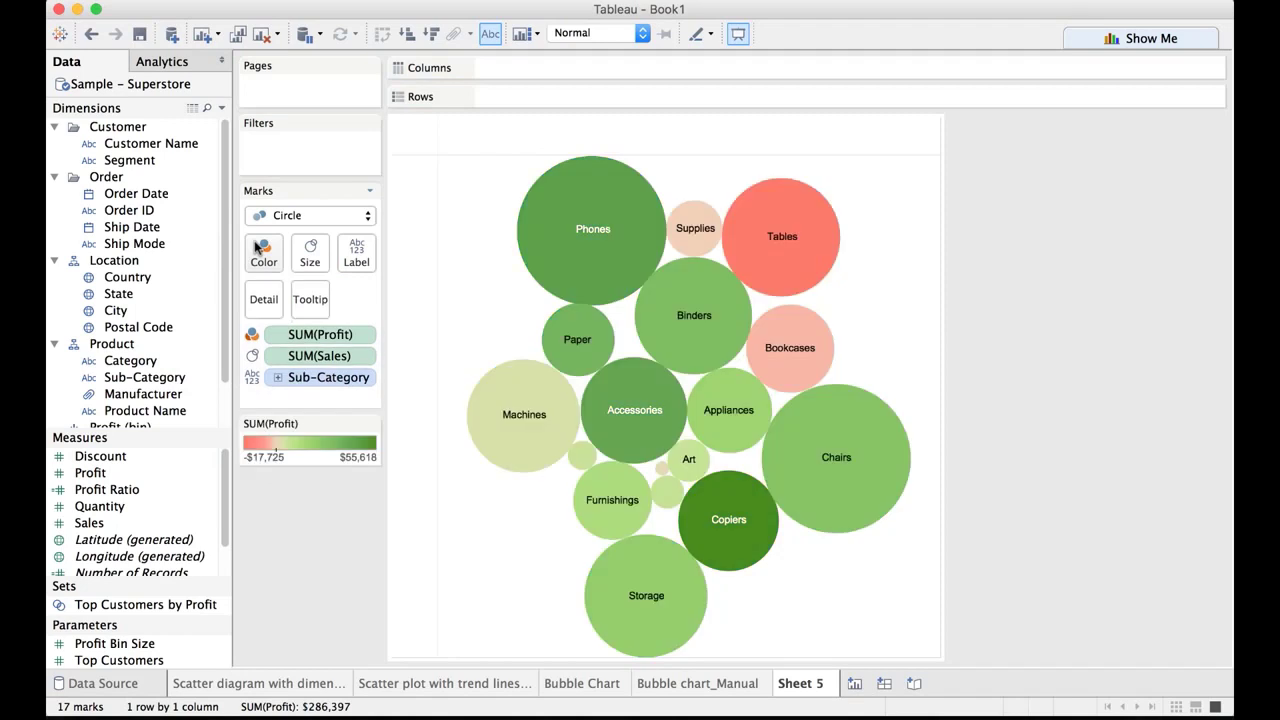
pyautogui.click(727, 683)
pyautogui.click(810, 683)
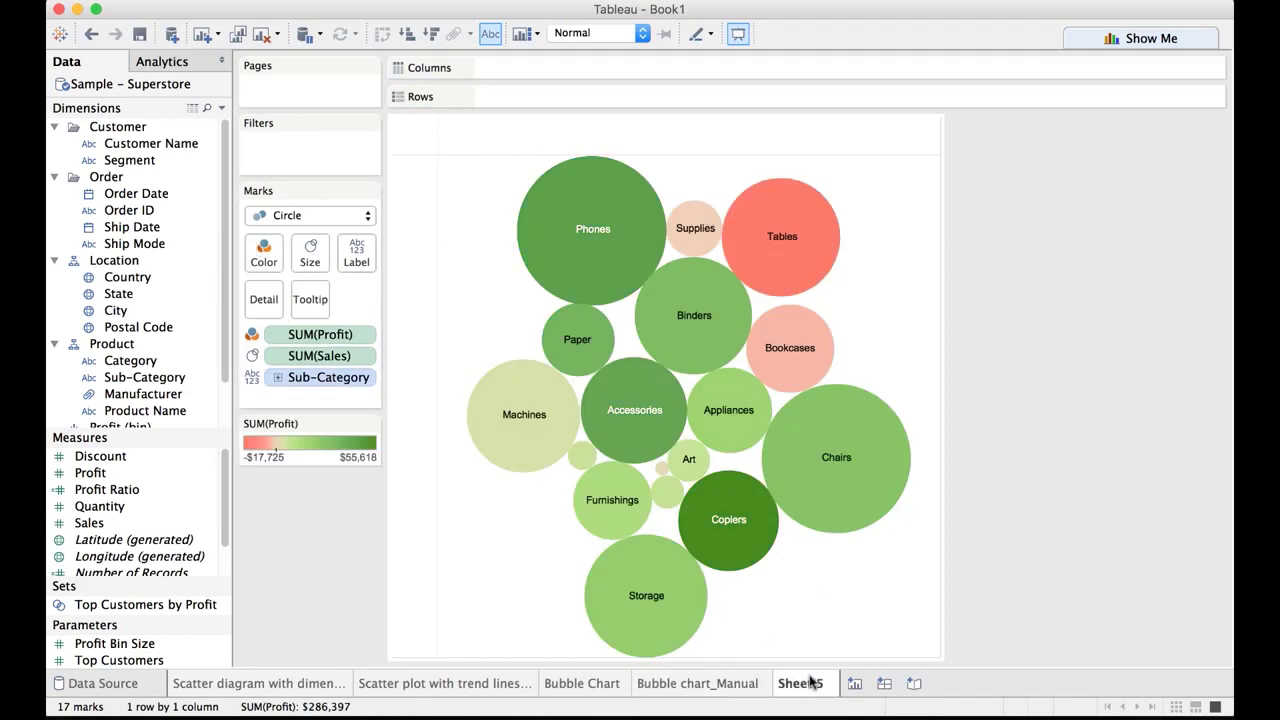
# Step: Rename the Sheet 5 tab to 'Packed Bubble_Default Chart' and close the Show Me panel
pyautogui.rightClick(812, 681)
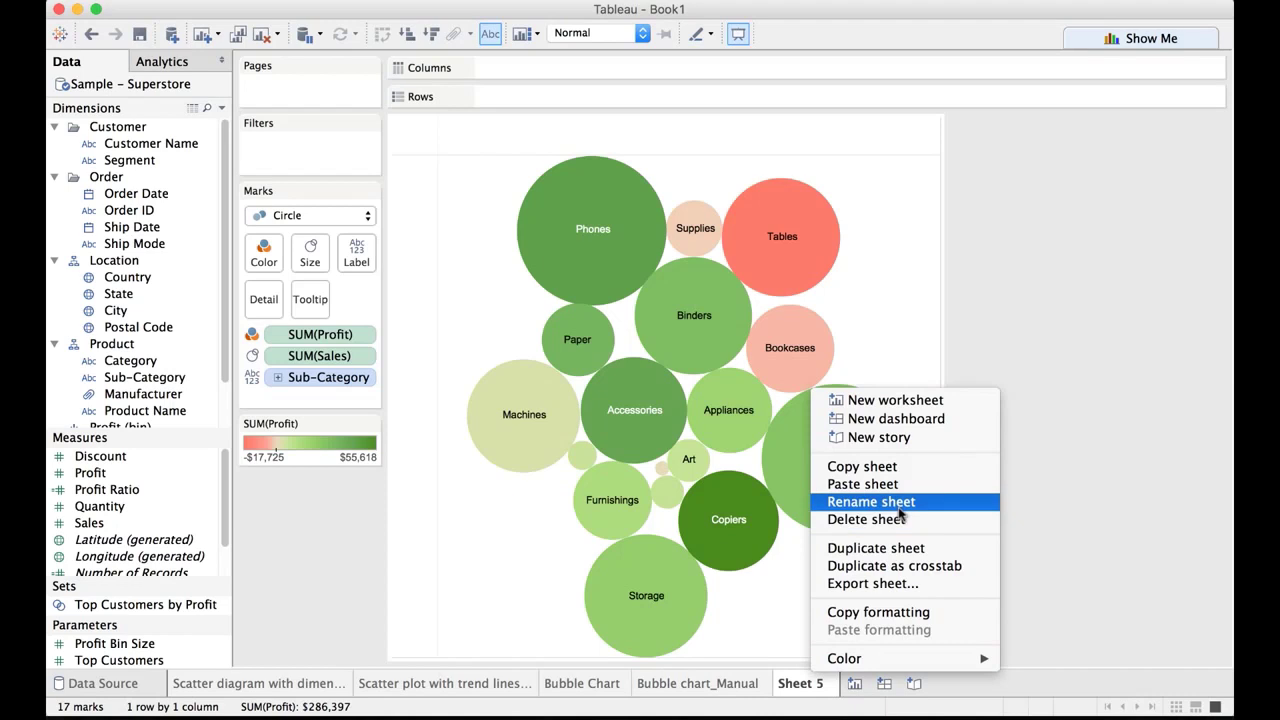
pyautogui.click(1056, 342)
pyautogui.click(1143, 40)
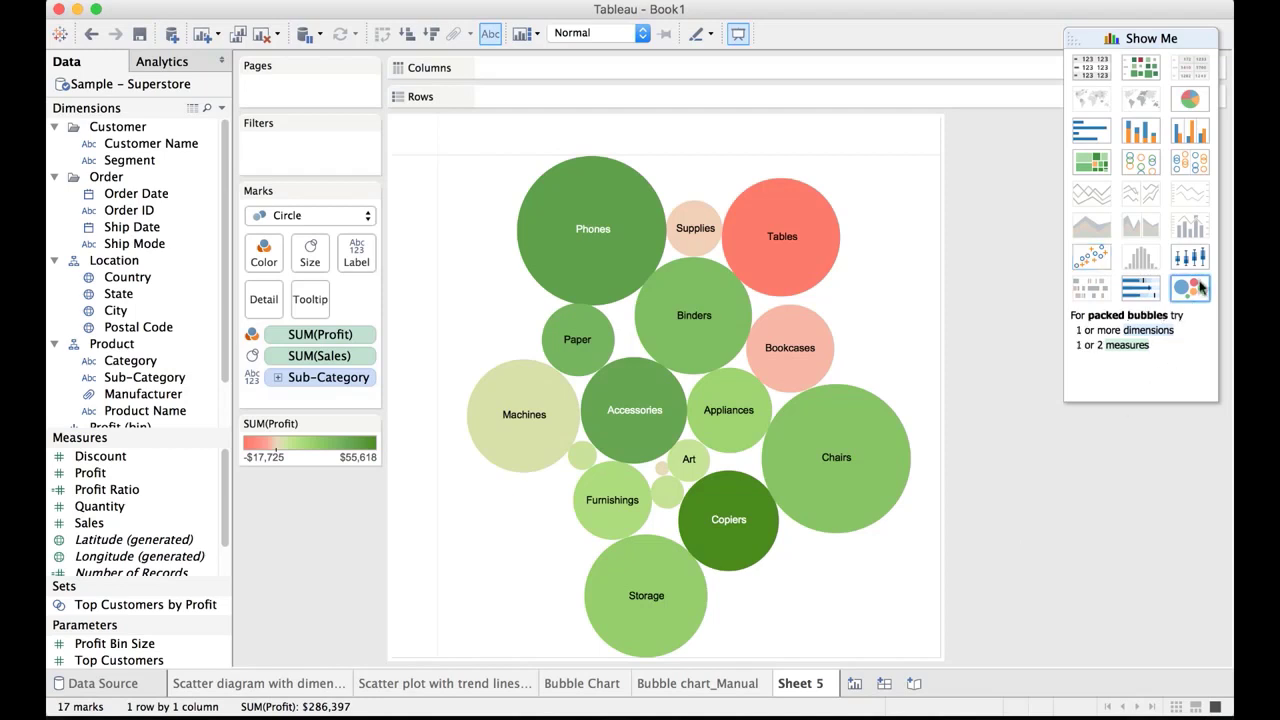
pyautogui.rightClick(801, 686)
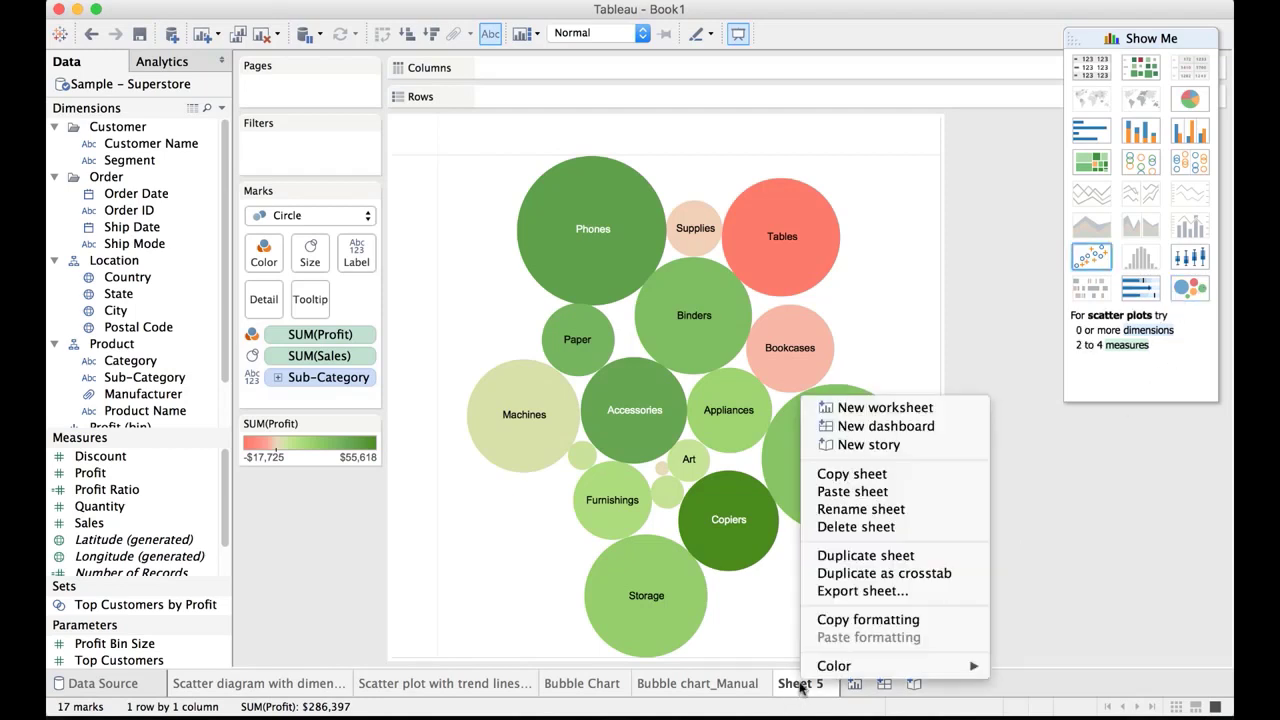
pyautogui.click(893, 510)
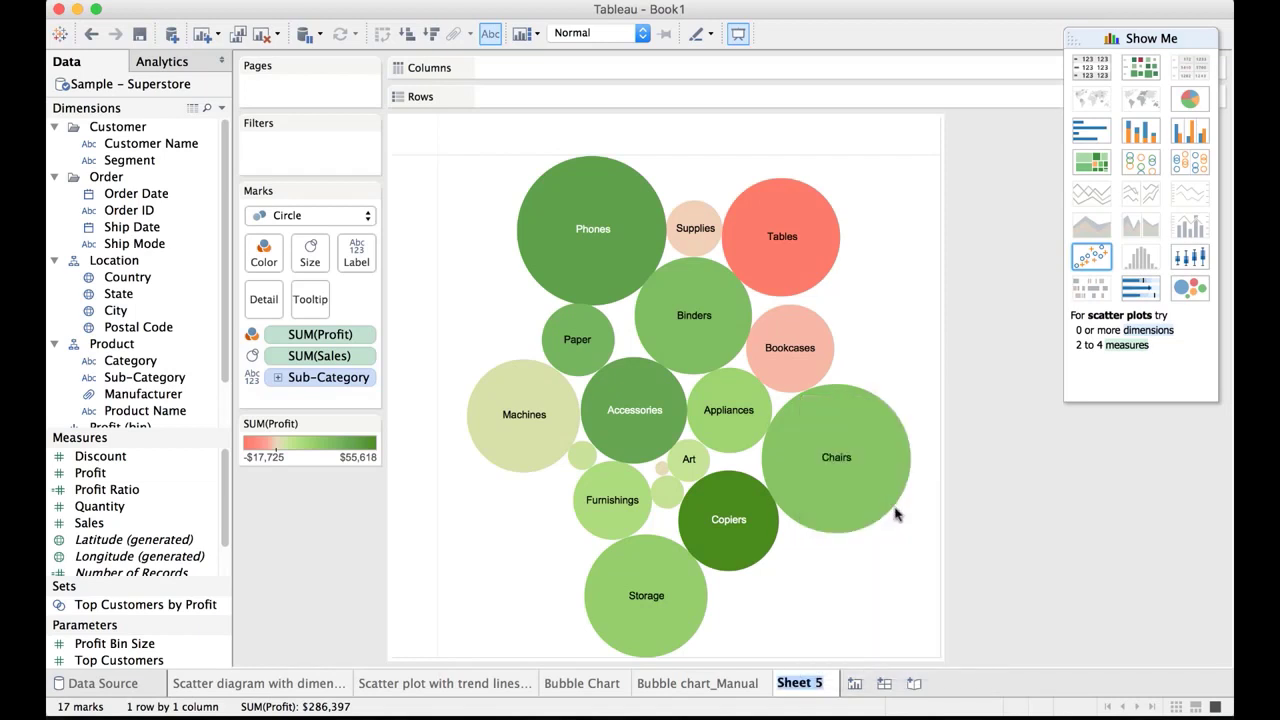
pyautogui.write('Packed ')
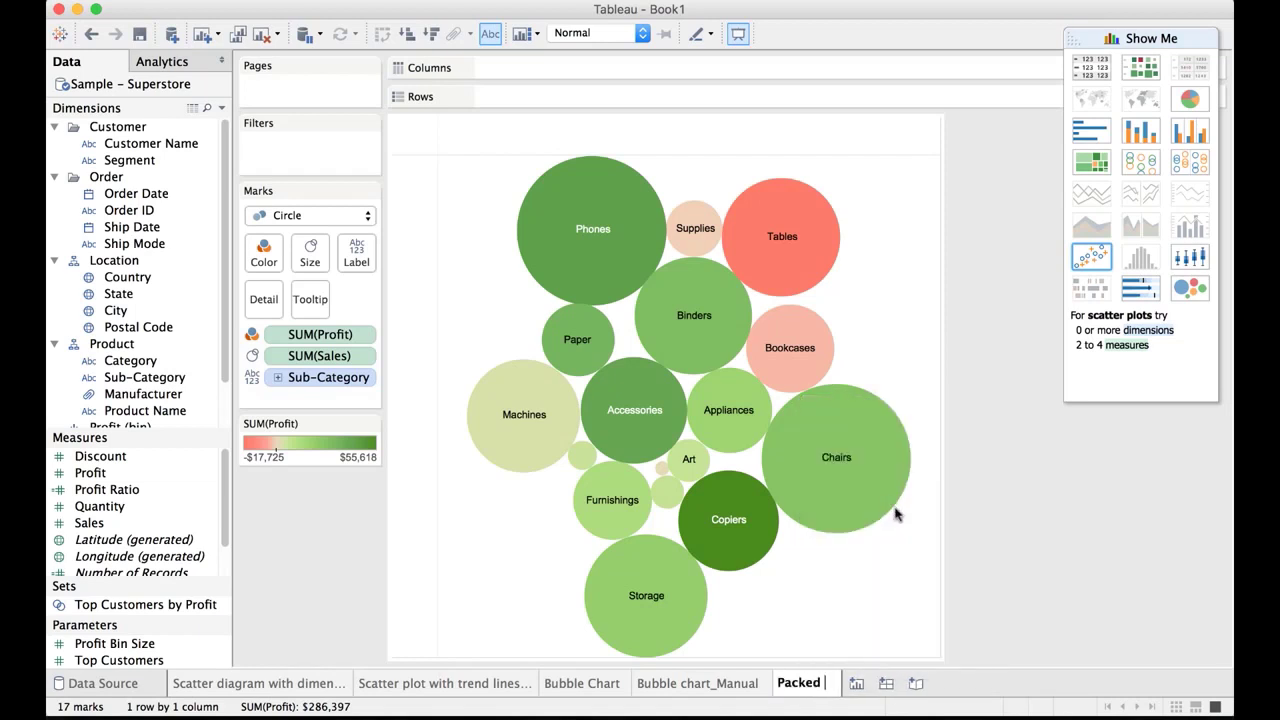
pyautogui.write('Bubble_')
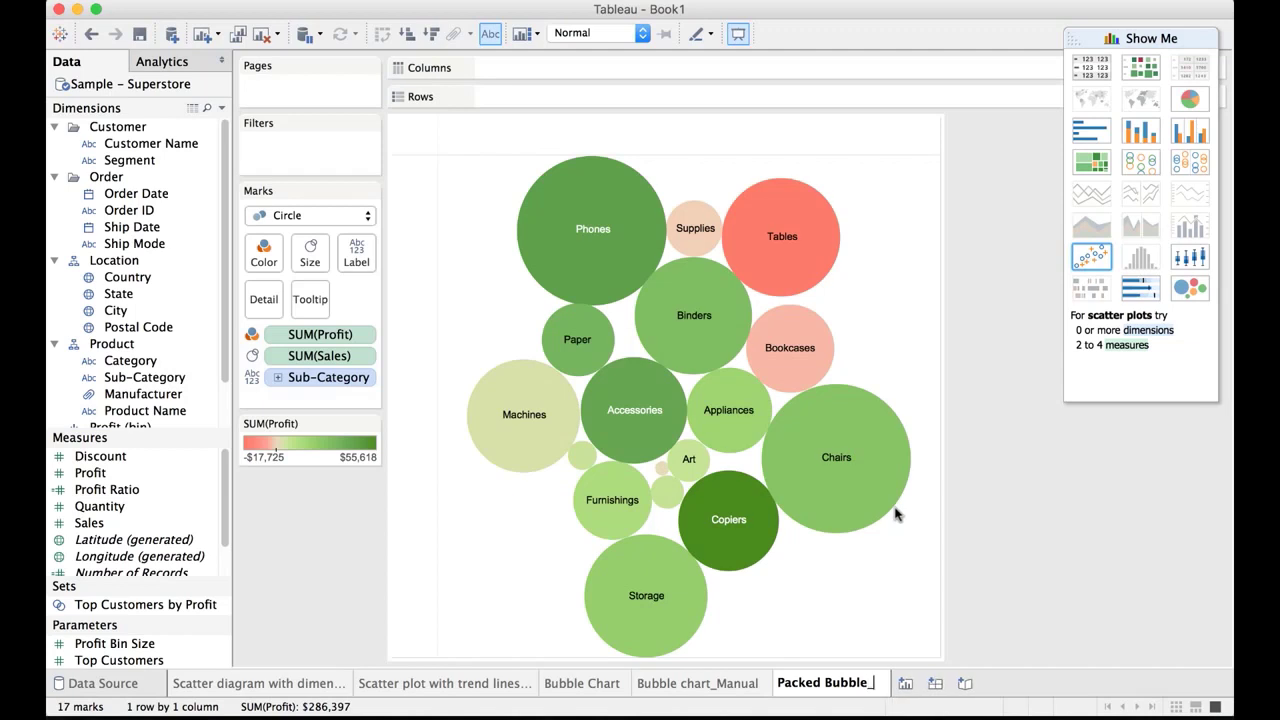
pyautogui.write('Default')
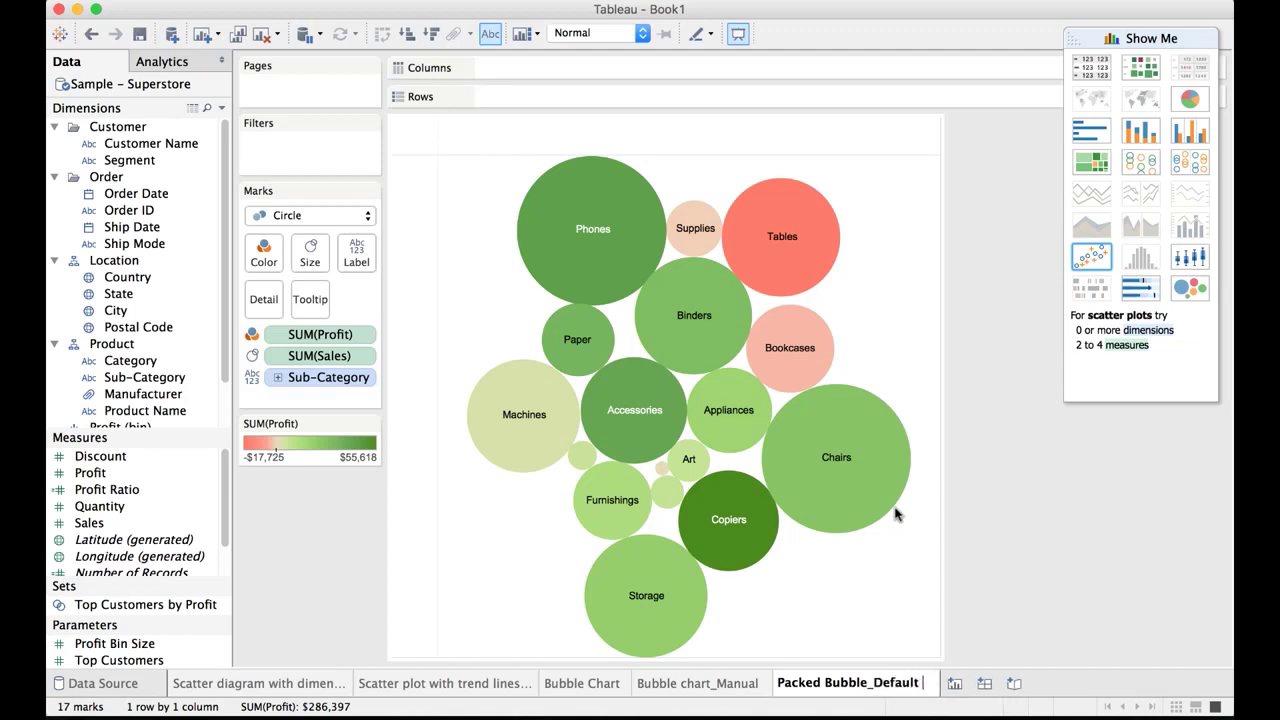
pyautogui.write(' Chart')
pyautogui.press('Return')
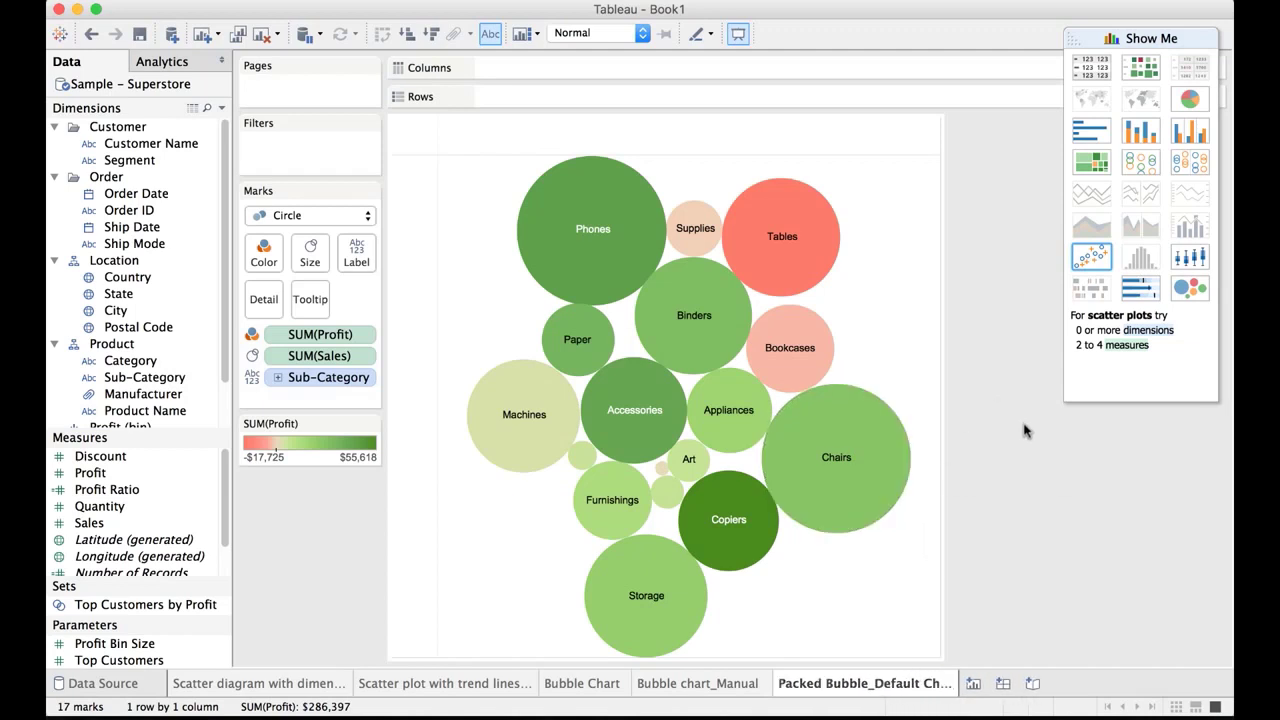
pyautogui.click(1176, 38)
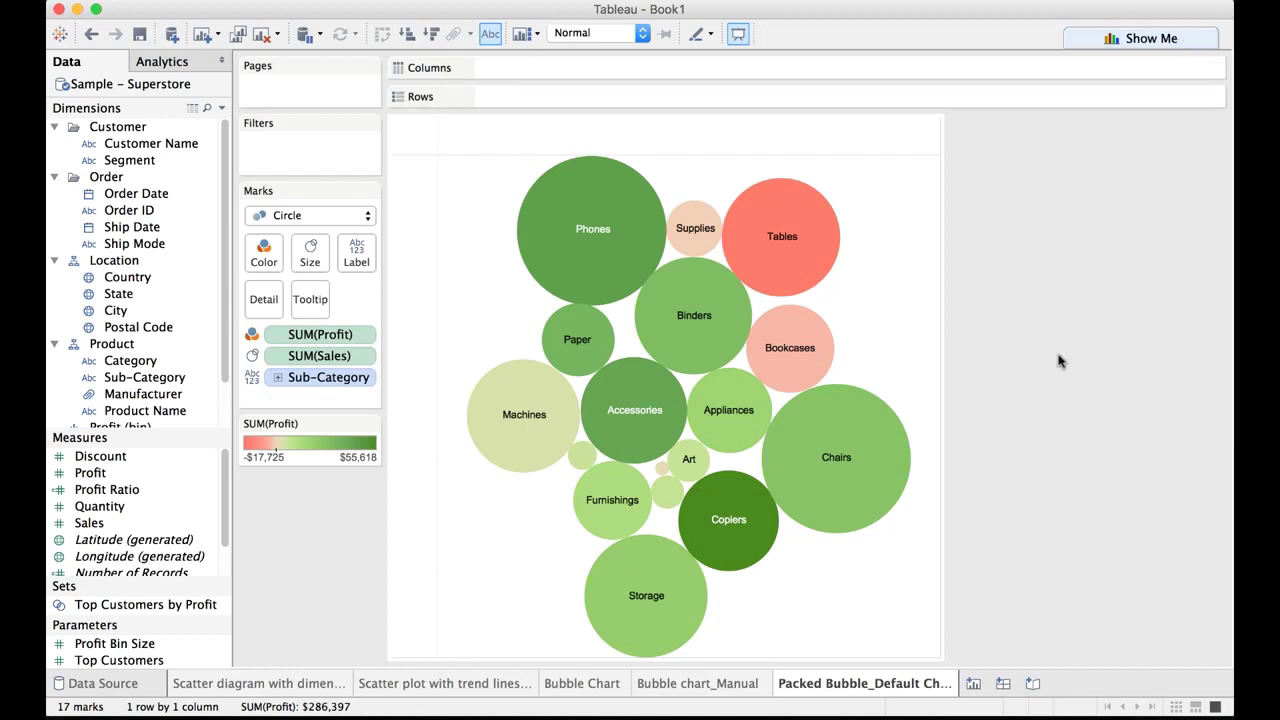